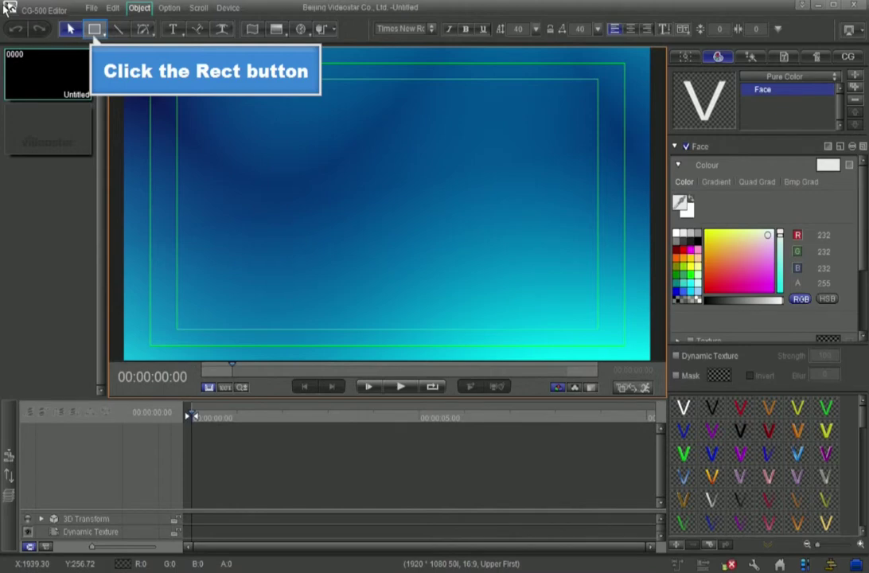
Step: Draw a small rectangle at the outer safe frame's upper-left corner and fill it with a linear gradient from dark red to bright red
click(94, 31)
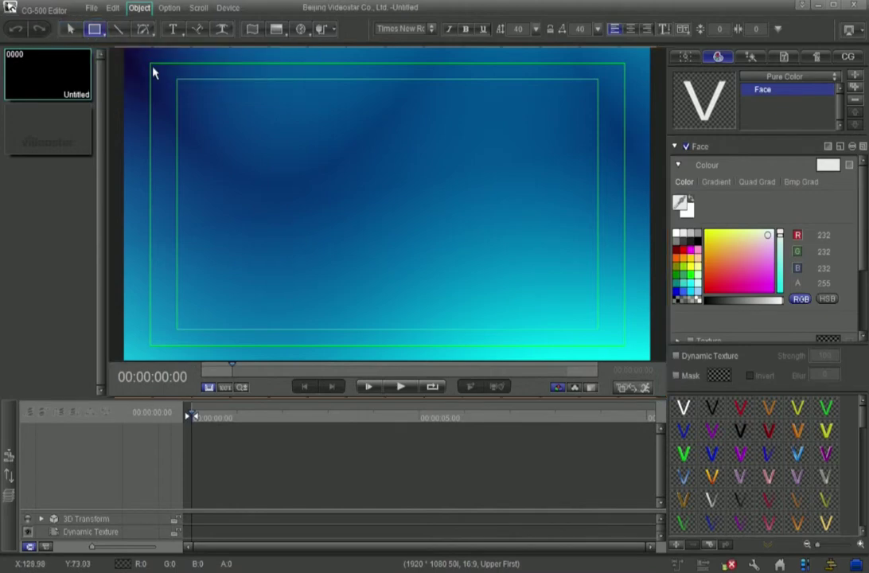
drag(153, 69, 184, 94)
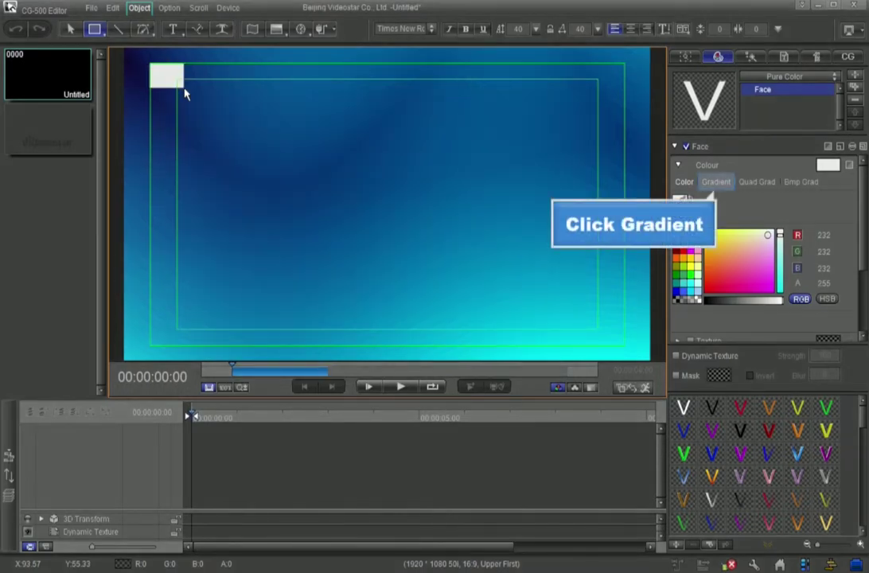
click(727, 185)
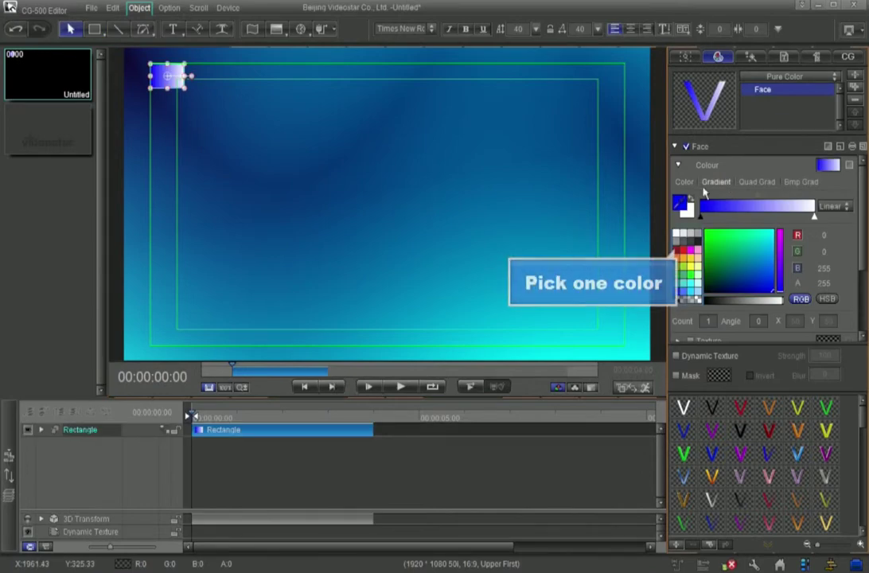
click(675, 251)
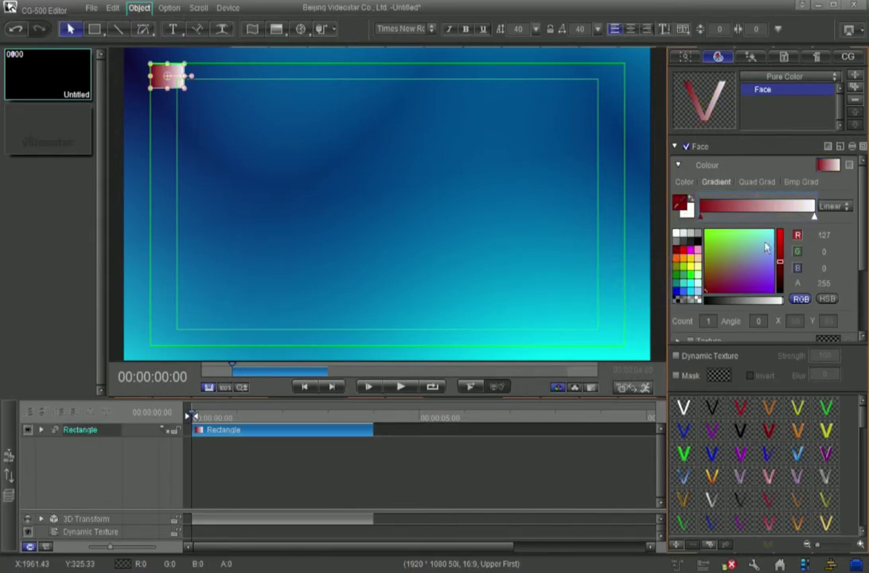
click(814, 216)
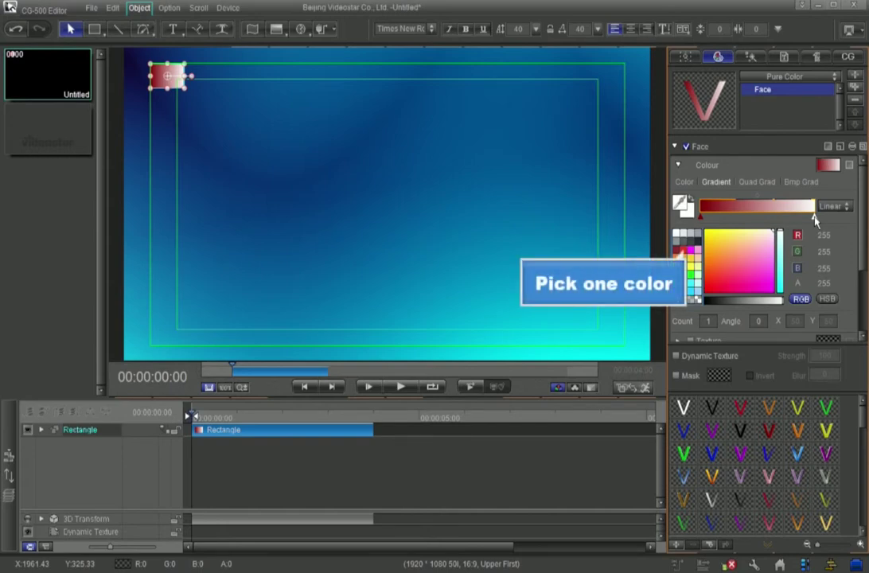
click(681, 249)
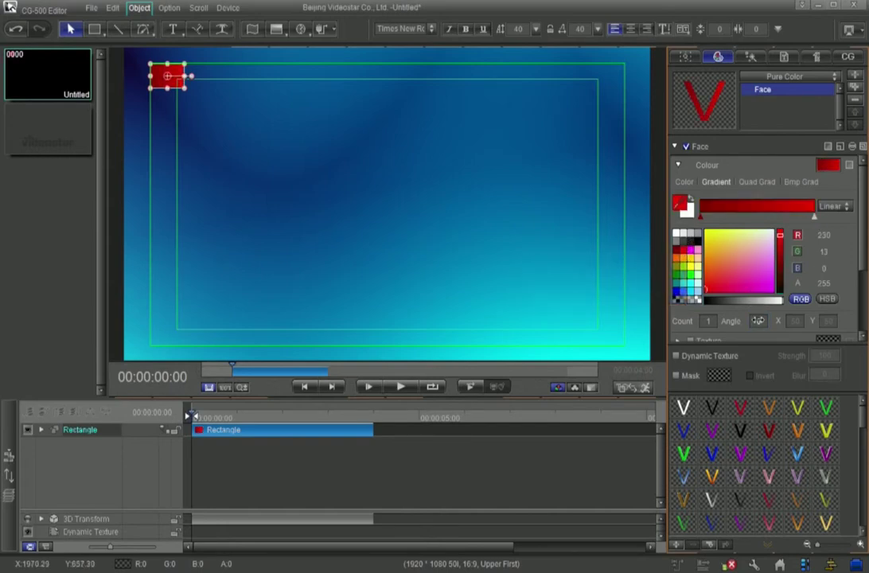
Step: Set the red rectangle's gradient angle to 270
click(757, 320)
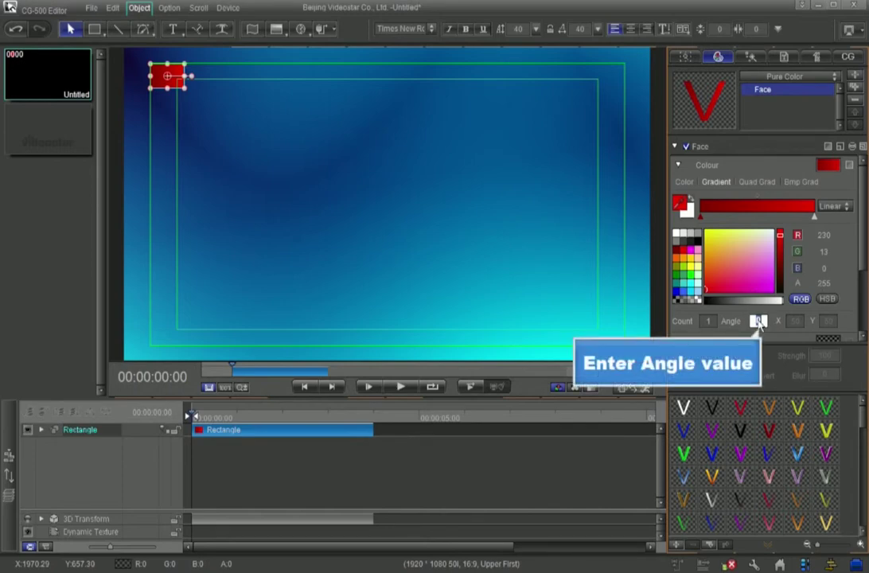
text(270)
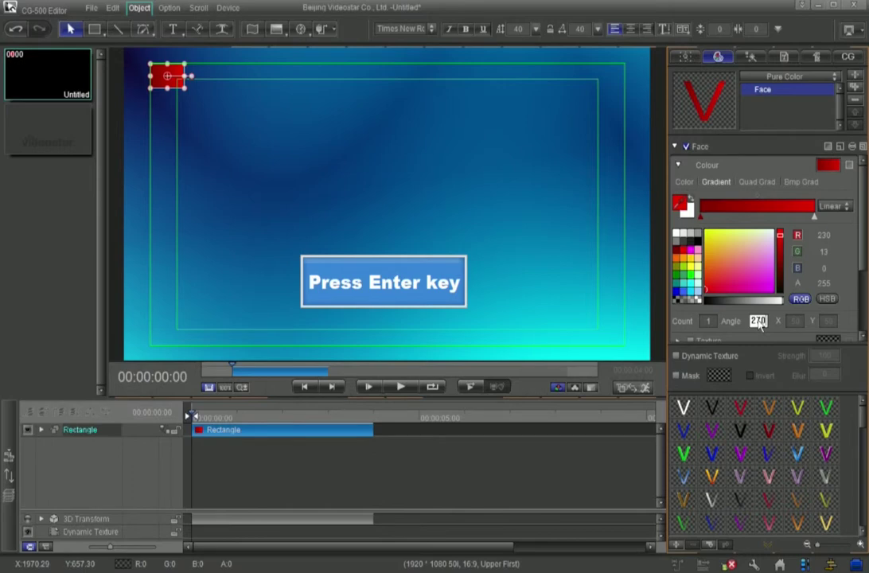
key(Return)
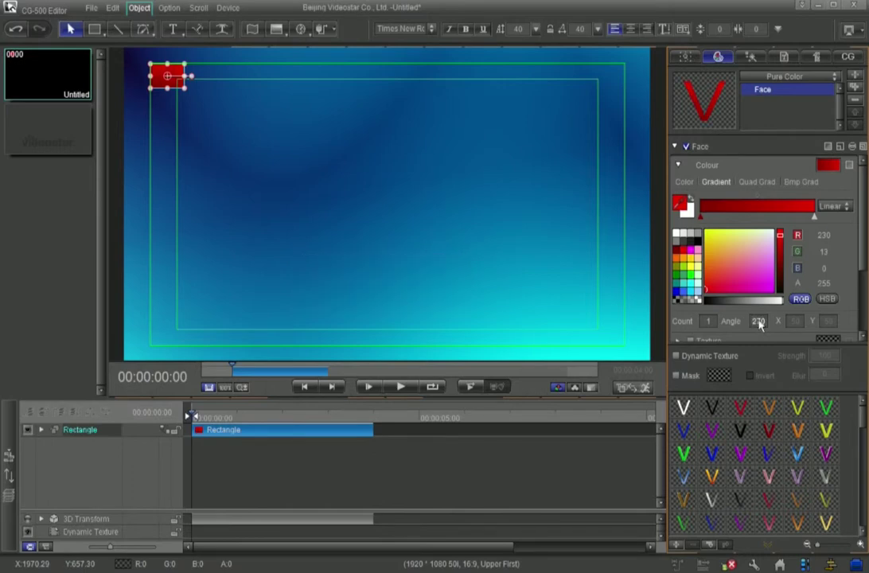
Step: Duplicate the red rectangle, placing the copy flush against its right edge and stretching it to nearly twice the width
key(ctrl+c)
key(ctrl+v)
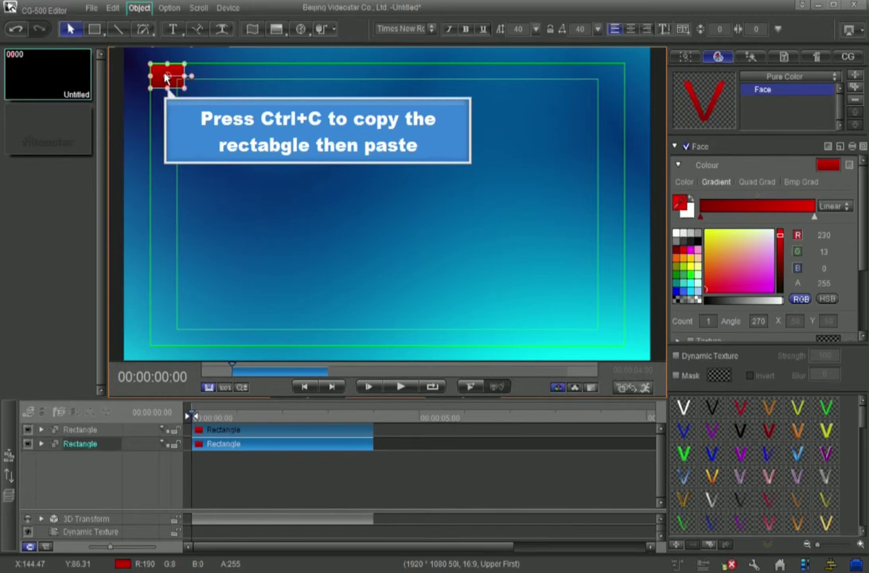
drag(167, 77, 201, 75)
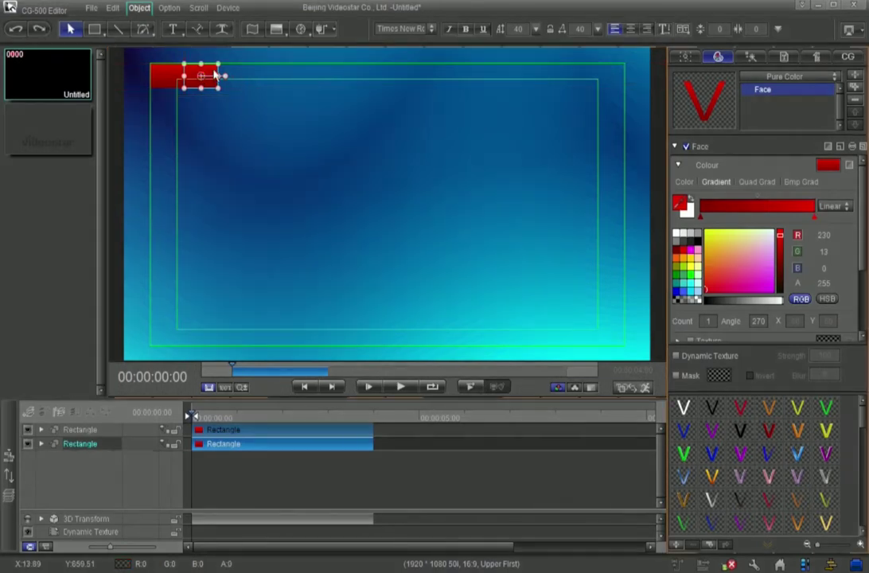
drag(219, 64, 247, 63)
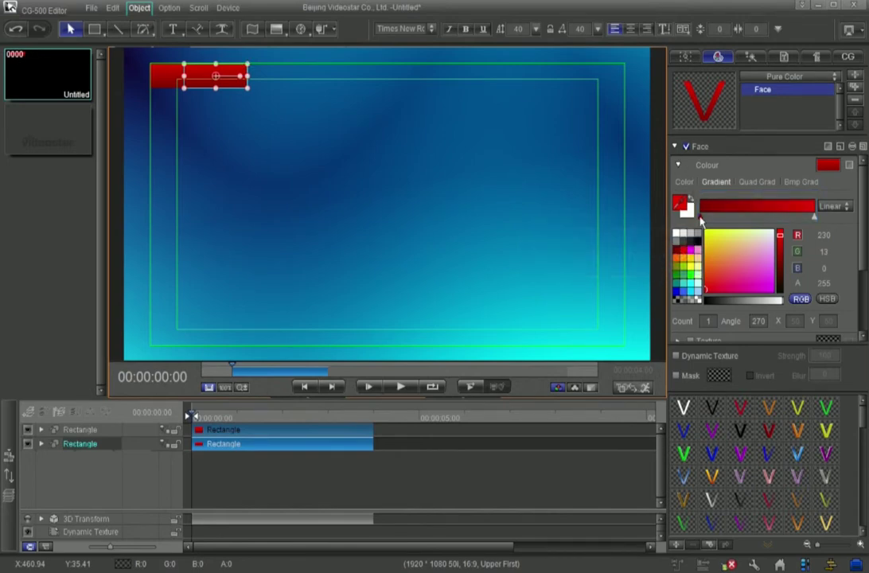
Step: Change both end markers of the wide rectangle's gradient to white
click(699, 216)
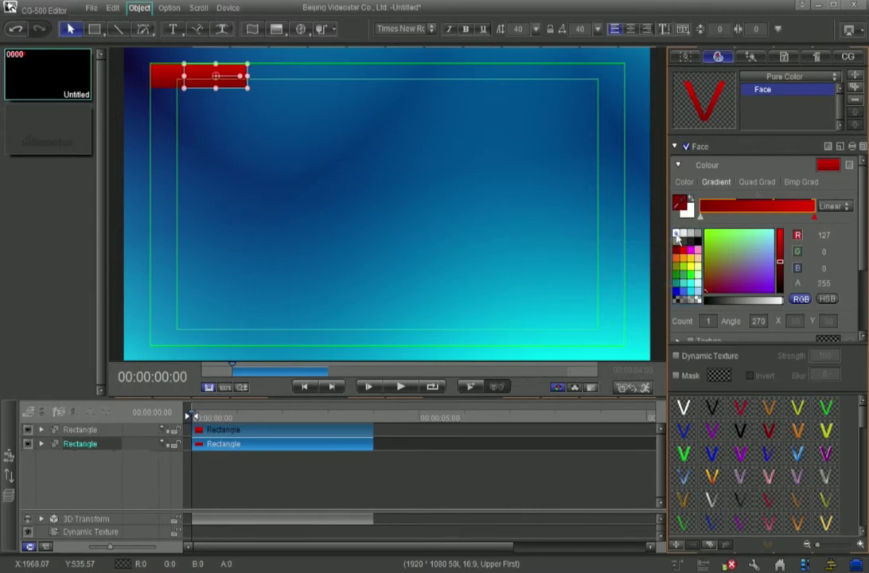
click(676, 235)
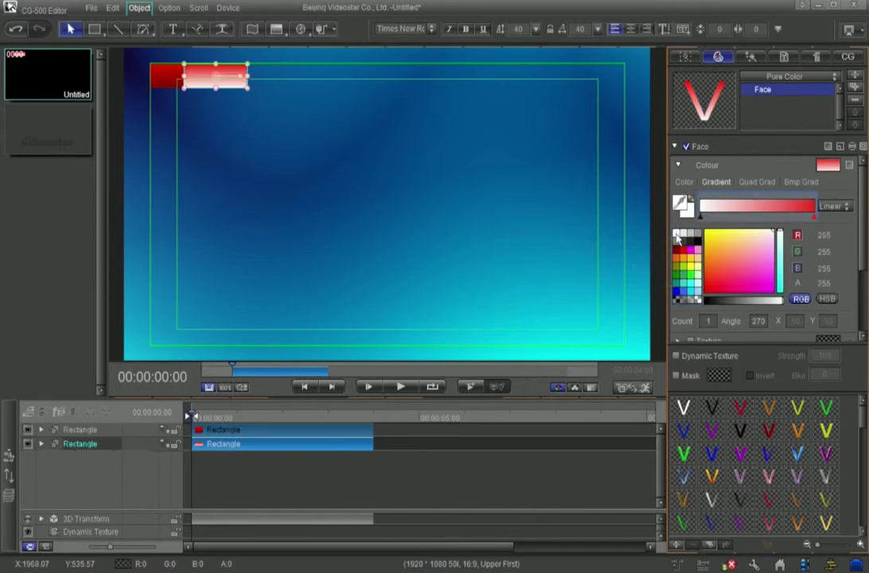
click(813, 217)
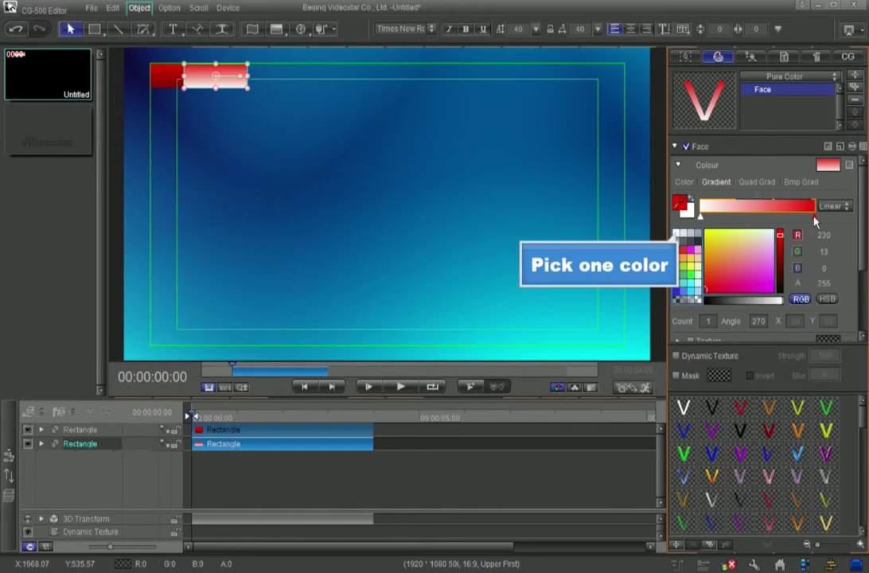
click(677, 236)
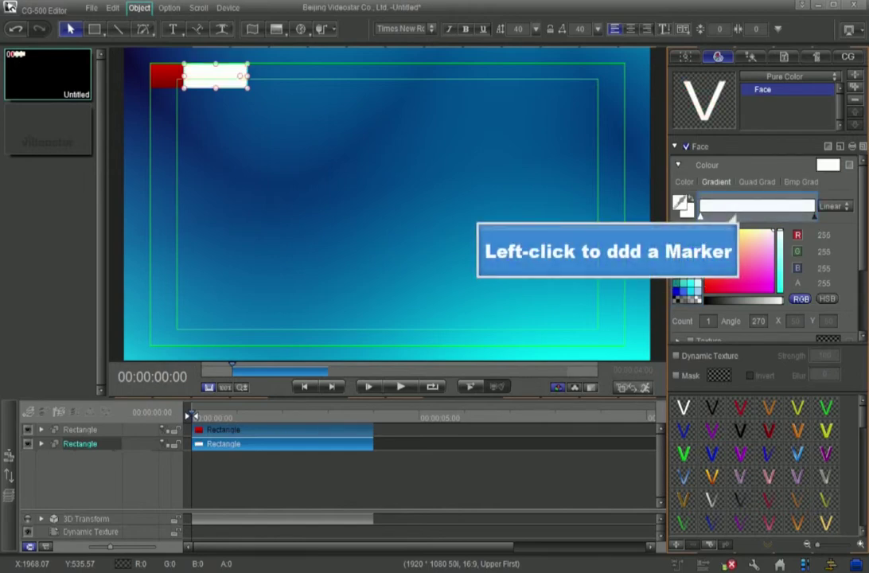
Step: Add two intermediate markers to the wide rectangle's white gradient and set the alpha of each to 0
click(737, 210)
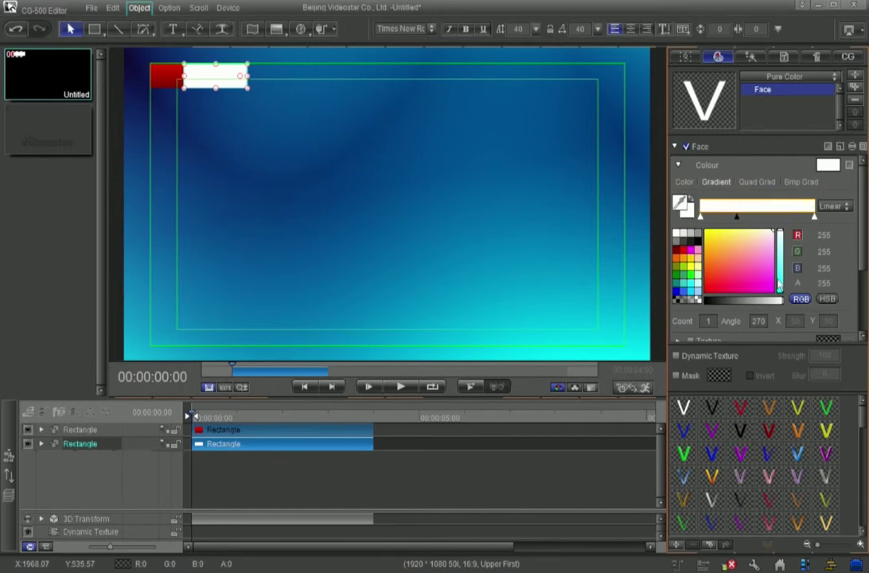
drag(778, 300, 703, 305)
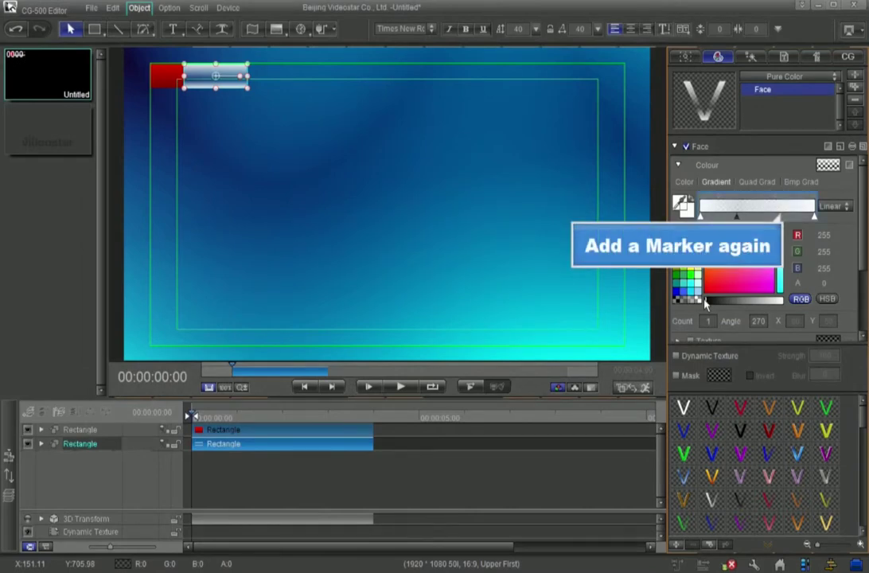
click(777, 210)
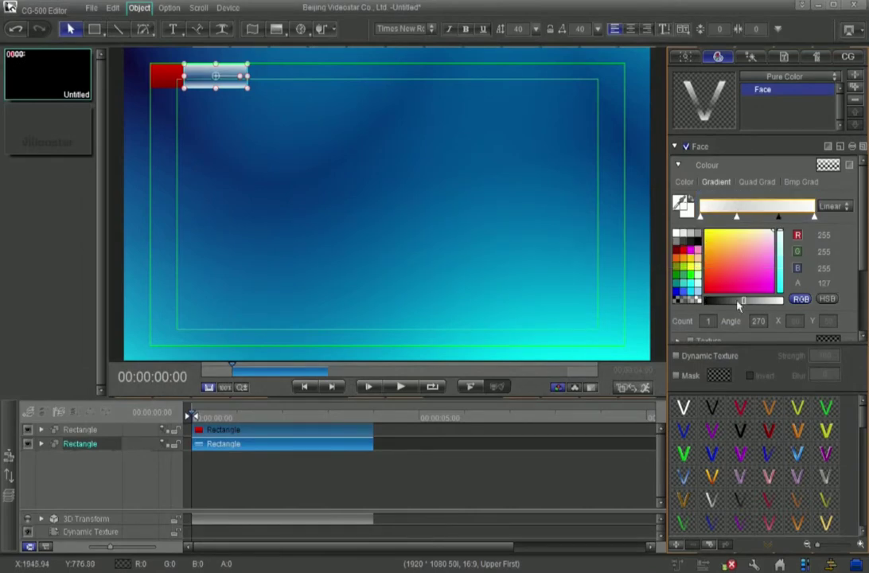
drag(738, 304, 699, 305)
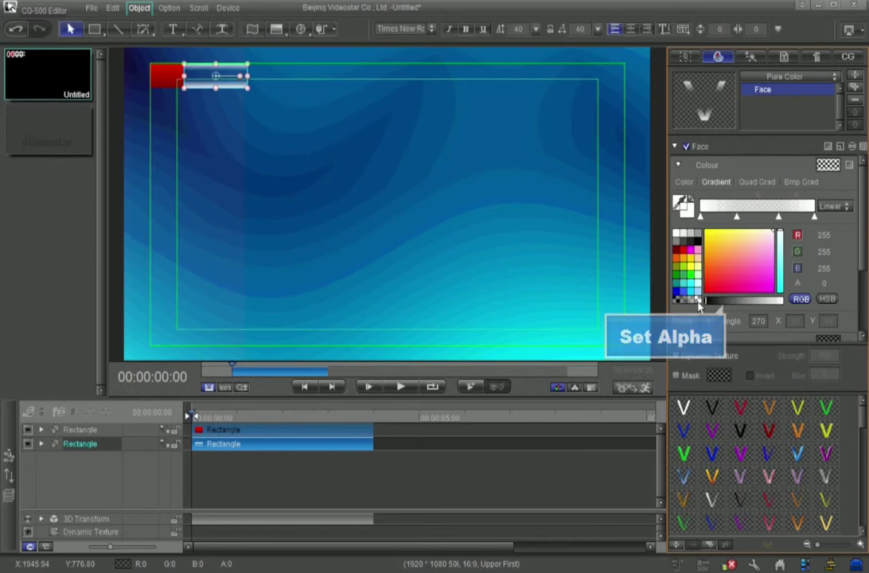
Step: Duplicate the red rectangle again and place the copy as a narrow strip at the right end of the white-edged rectangle
click(164, 75)
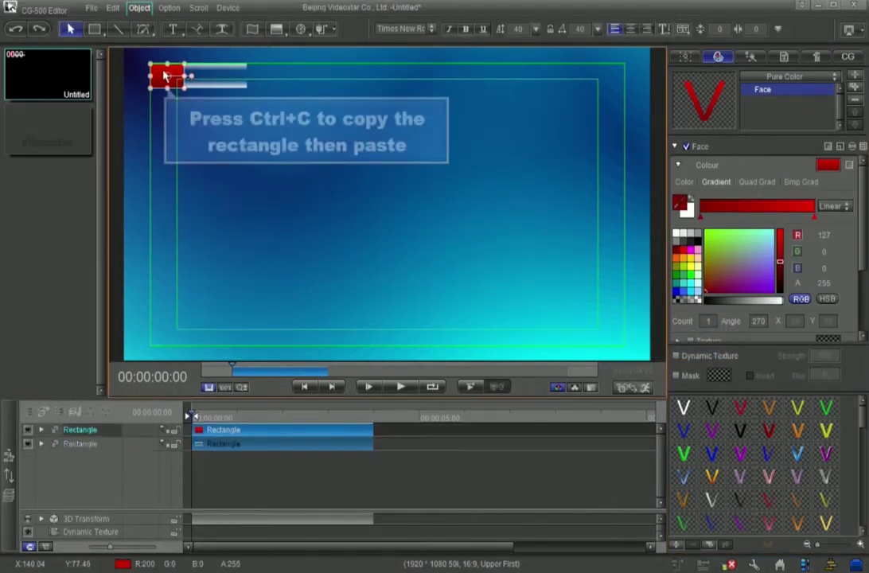
key(ctrl+c)
key(ctrl+v)
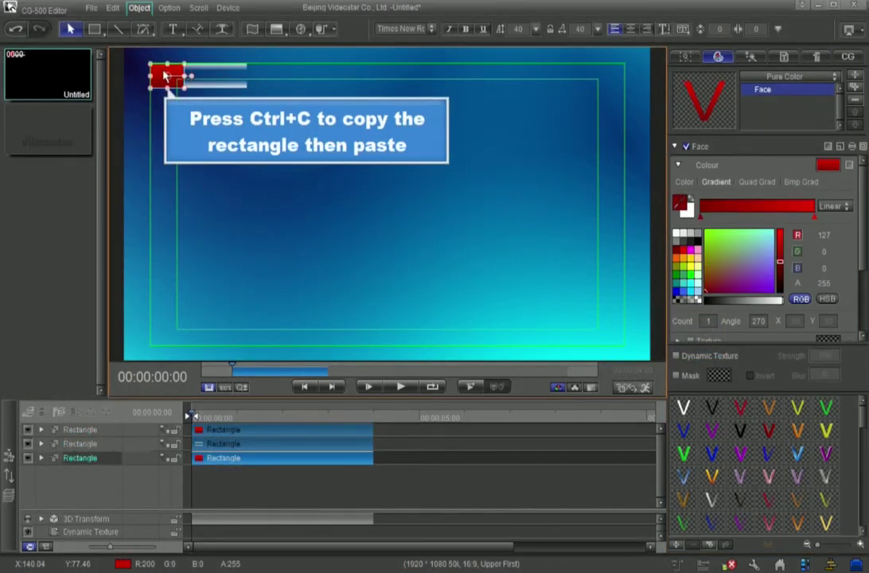
drag(164, 75, 252, 61)
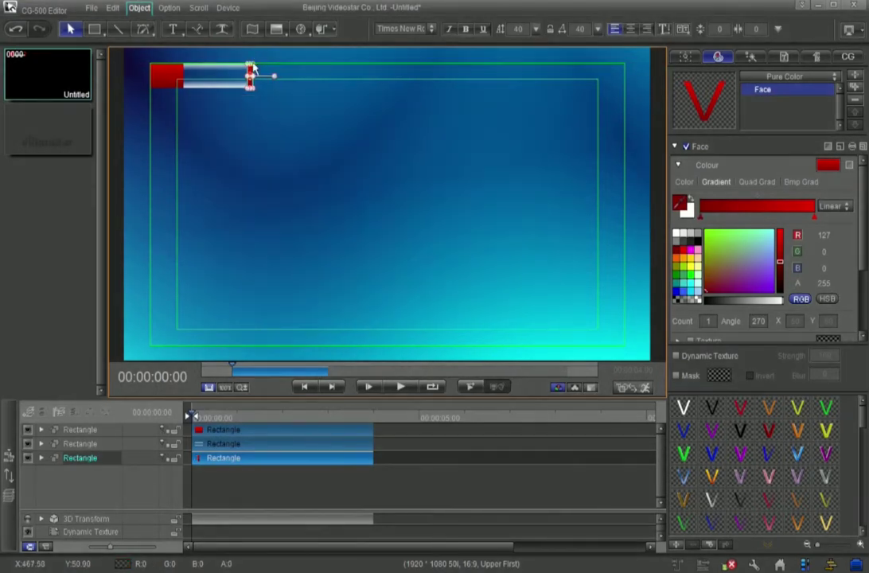
Step: Select all three rectangles and align them with Align Hor. Center
click(267, 106)
drag(269, 102, 139, 58)
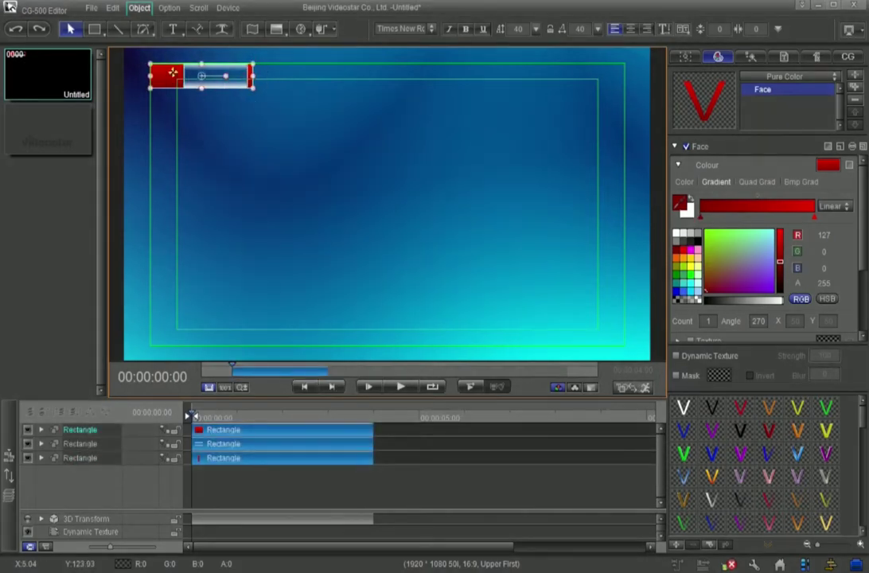
right_click(173, 71)
mouse_move(232, 391)
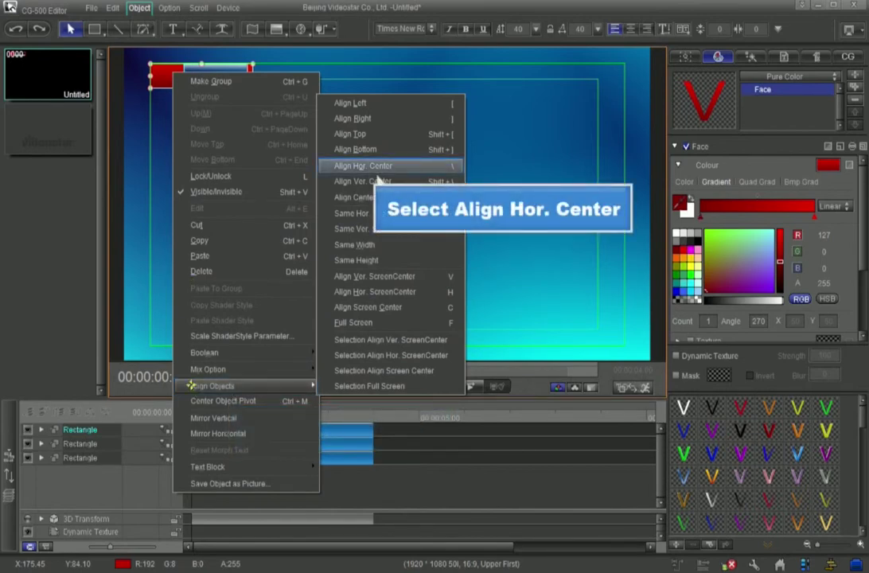
click(401, 173)
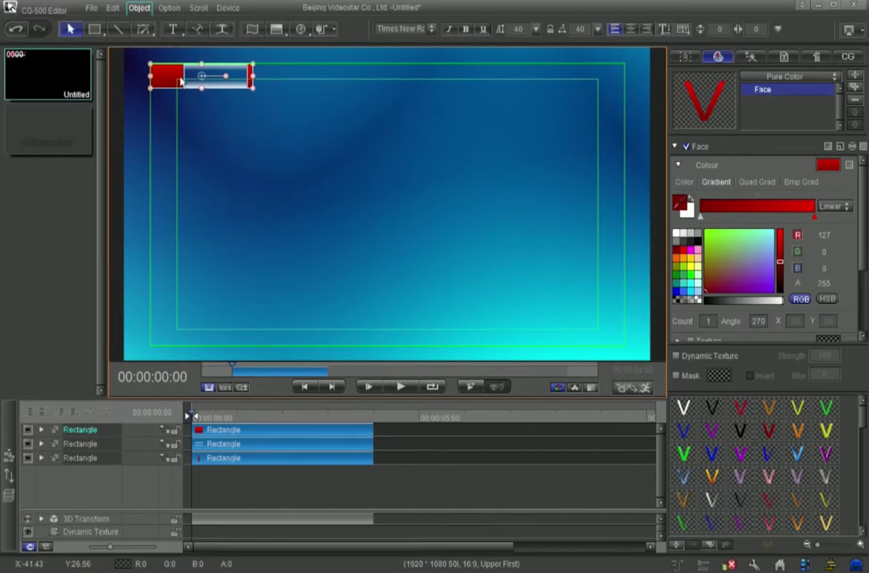
Step: Add the horizontal text "Vis" below the rectangles and give it a solid light grey color of RGB 232, 232, 232
click(173, 31)
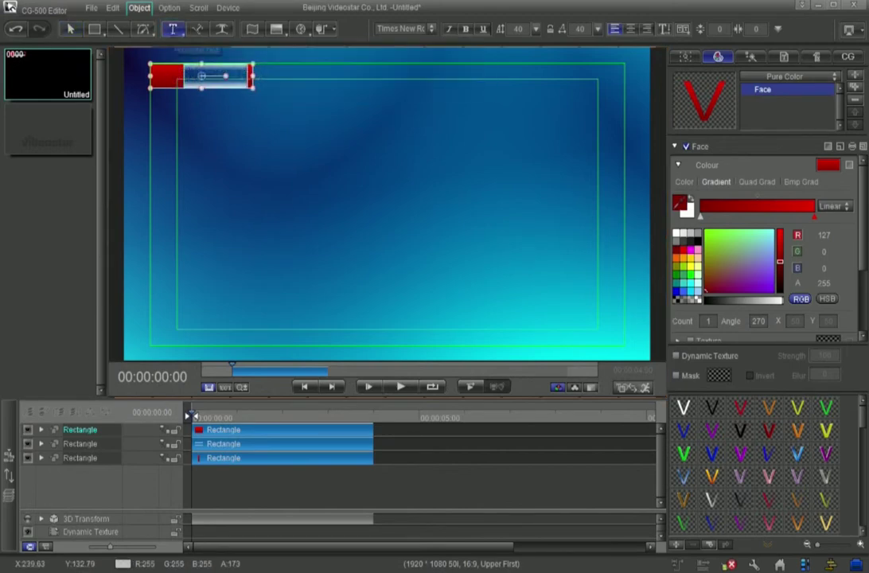
click(189, 128)
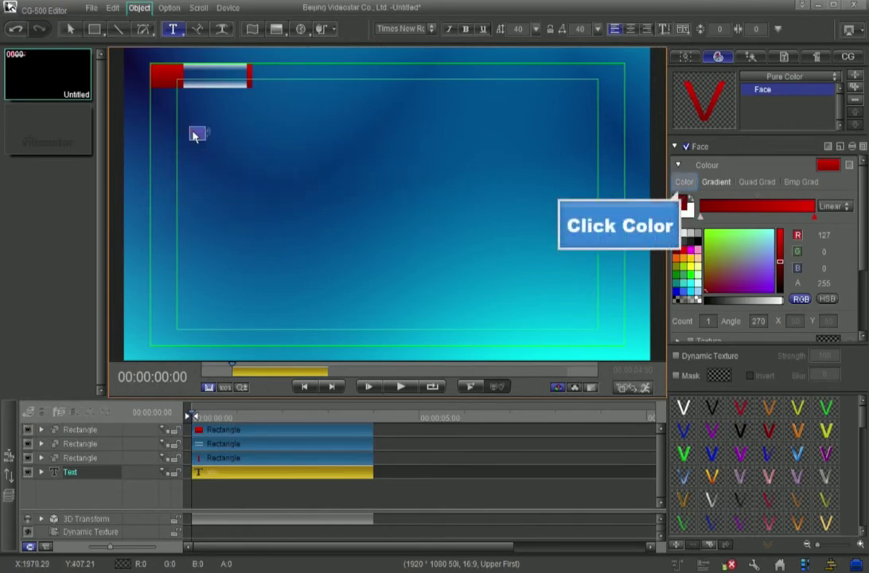
click(683, 183)
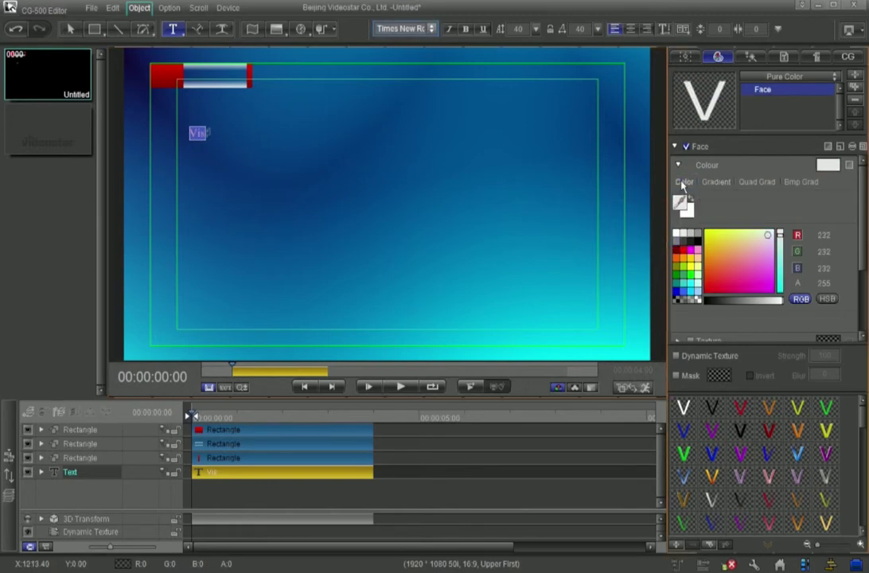
Step: Format the "Vis" text in Arial Black at size 56 and move it onto the left red rectangle
click(434, 30)
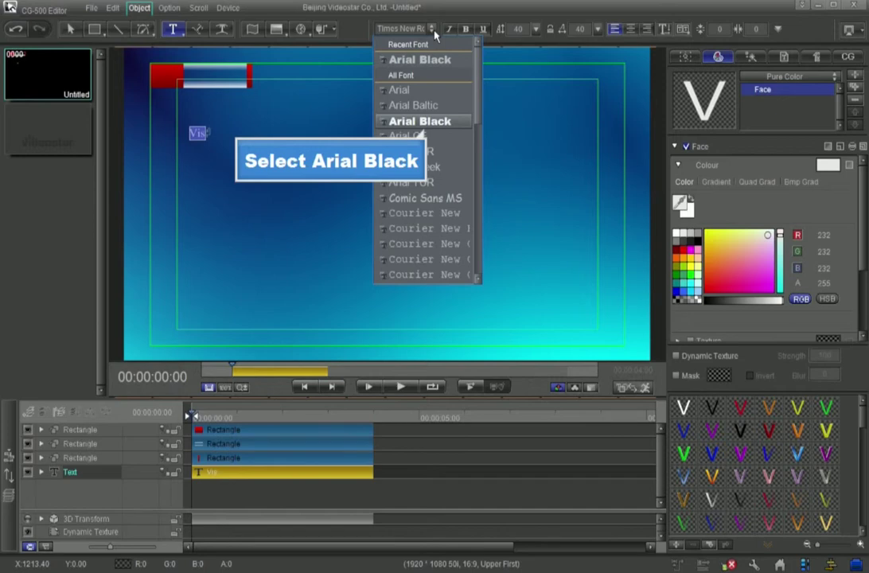
click(428, 121)
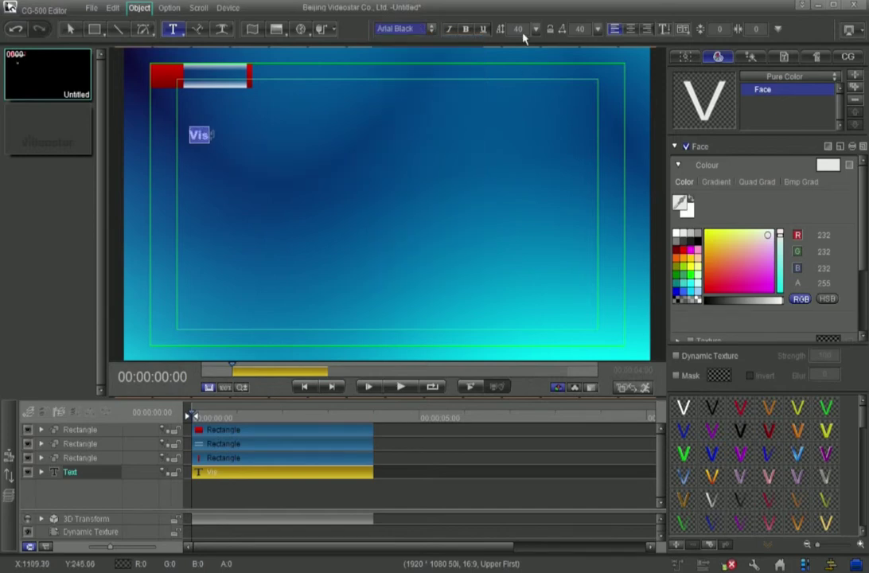
drag(519, 29, 525, 32)
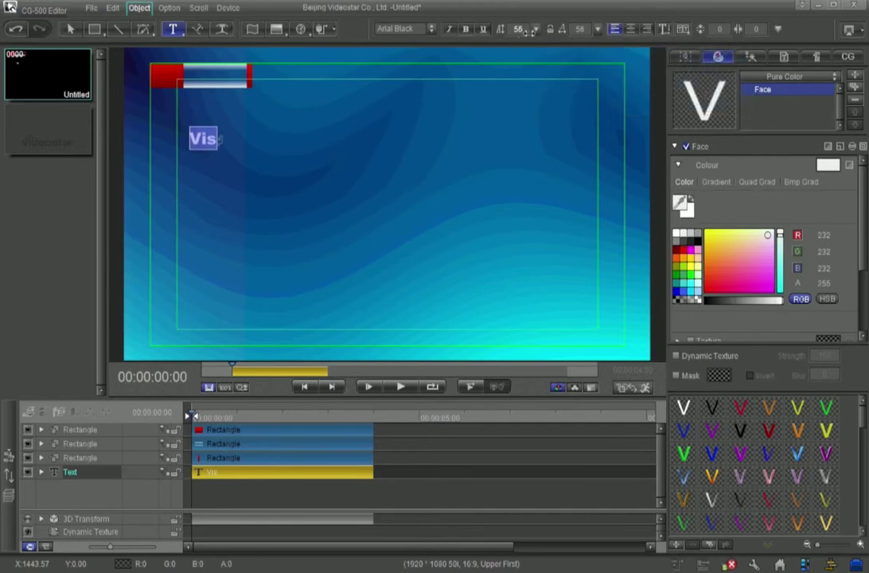
drag(190, 129, 156, 64)
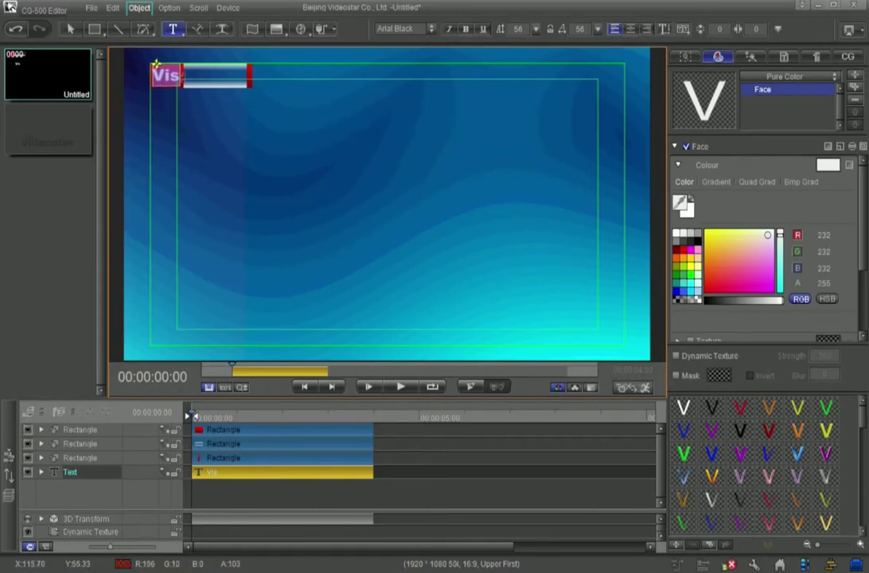
click(181, 116)
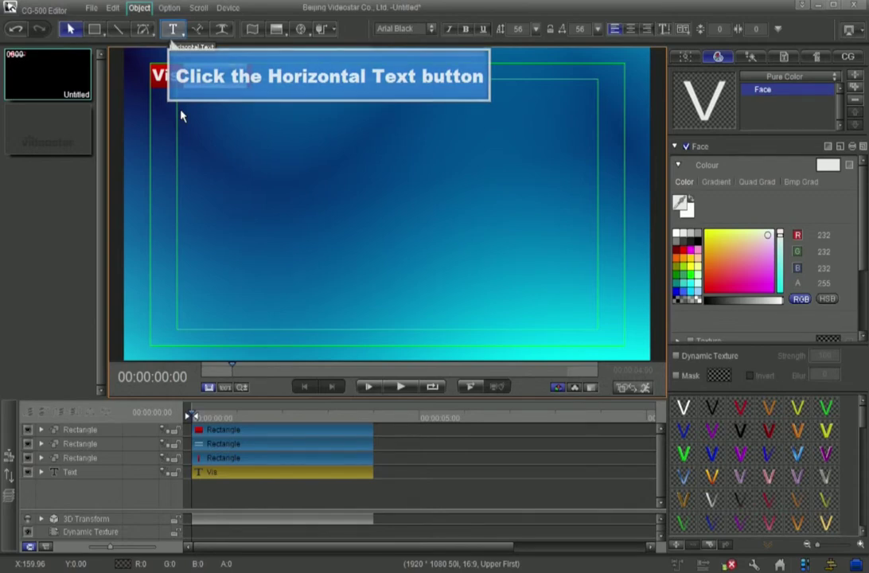
Step: Add the horizontal text "Vis-TV" and move it onto the transparent-gradient rectangle beside the "Vis" text
click(173, 29)
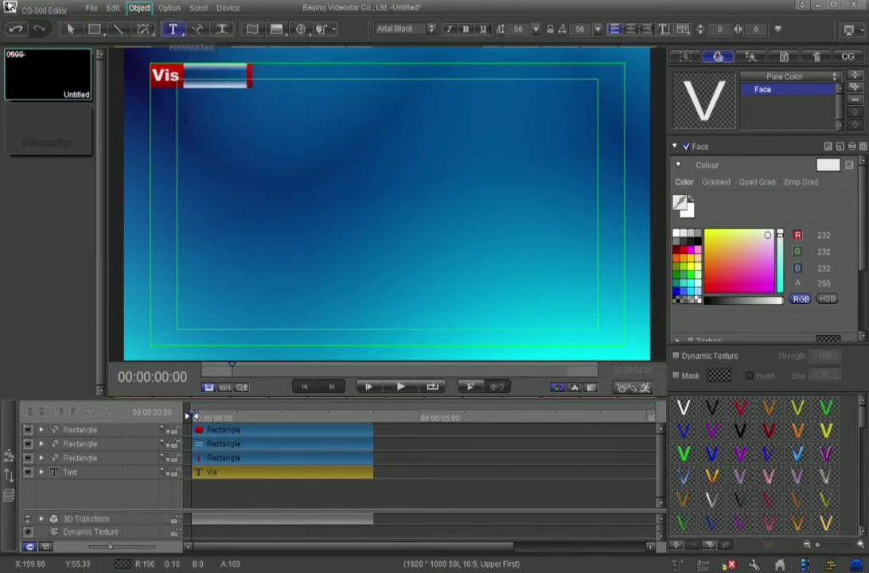
click(186, 126)
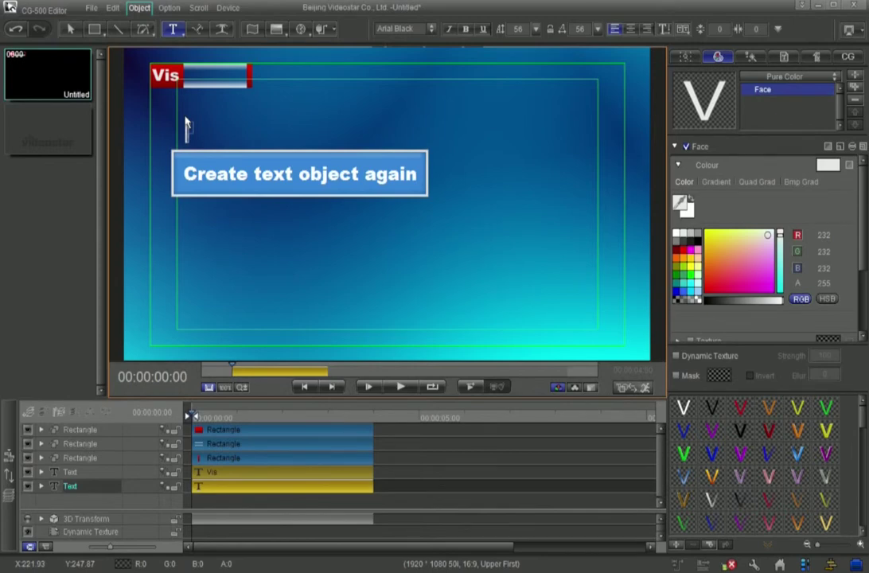
text(Vis-TV)
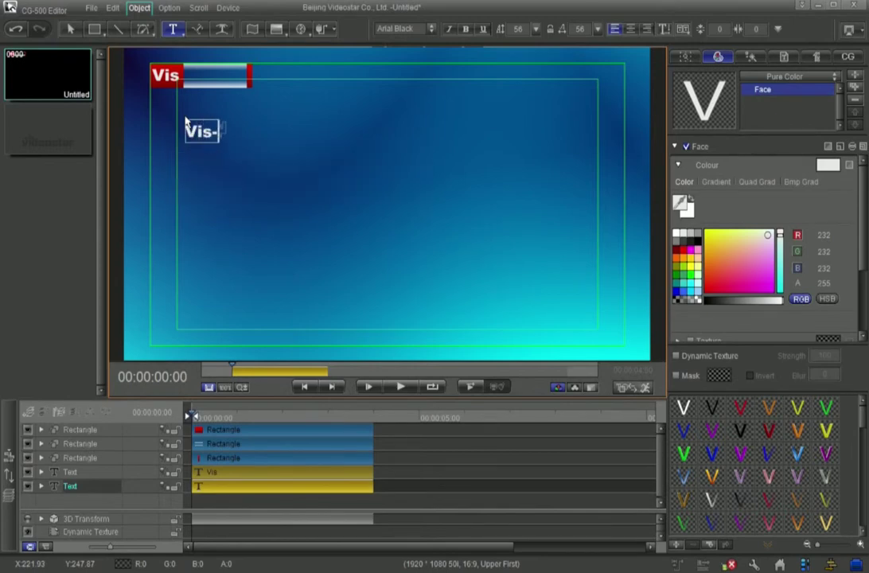
drag(186, 119, 185, 63)
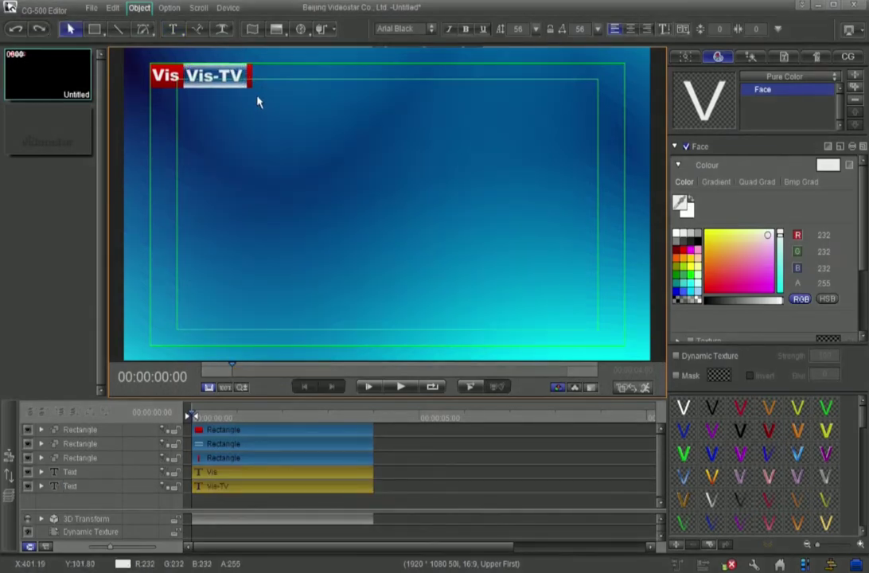
key(Escape)
Step: Select the three rectangles and both texts of the logo and combine them with Make Group
click(235, 89)
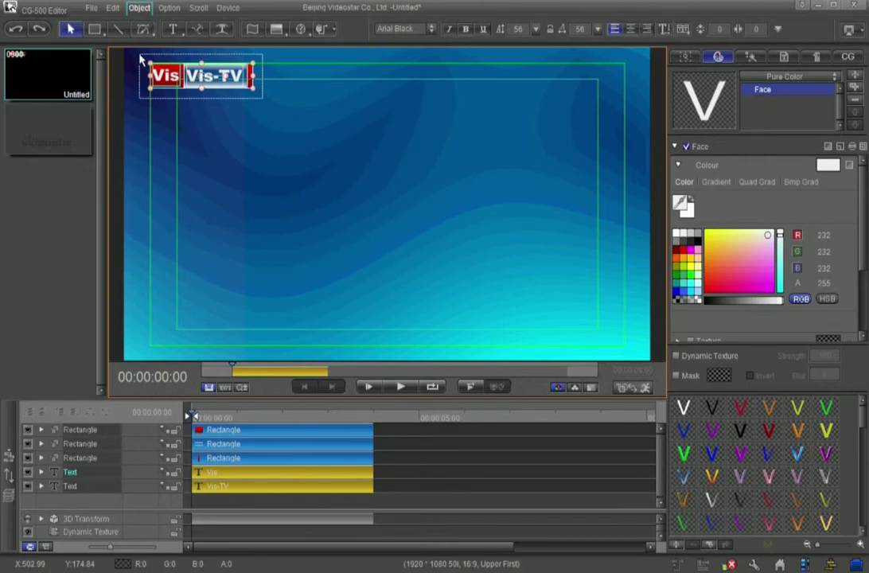
right_click(178, 59)
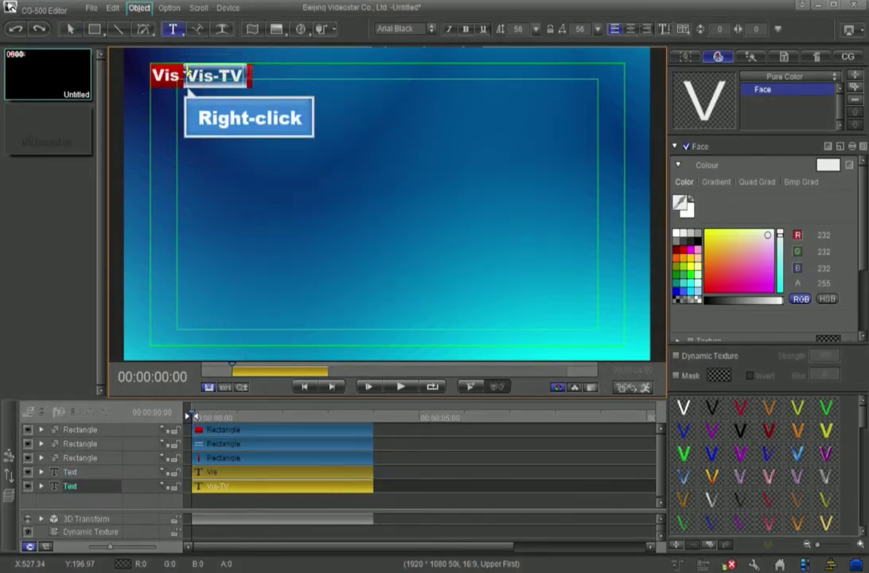
right_click(187, 74)
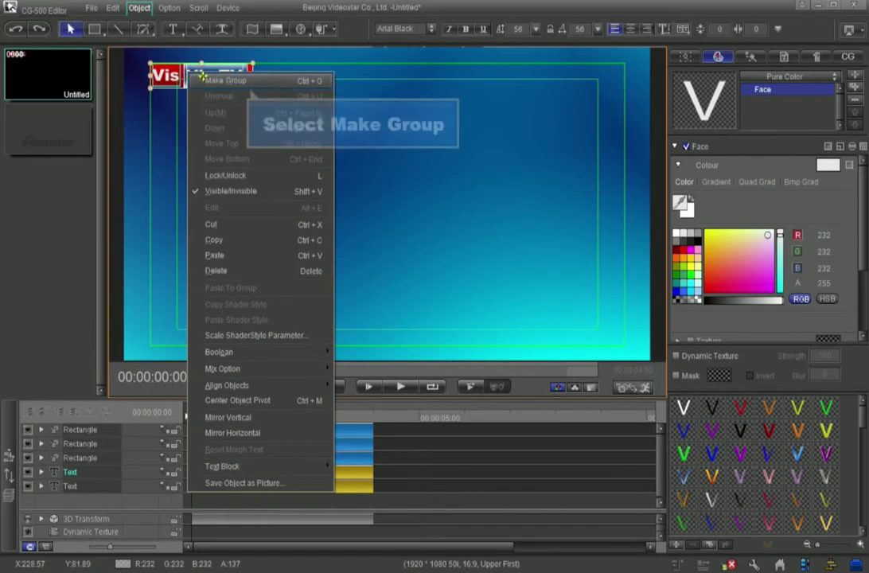
click(208, 80)
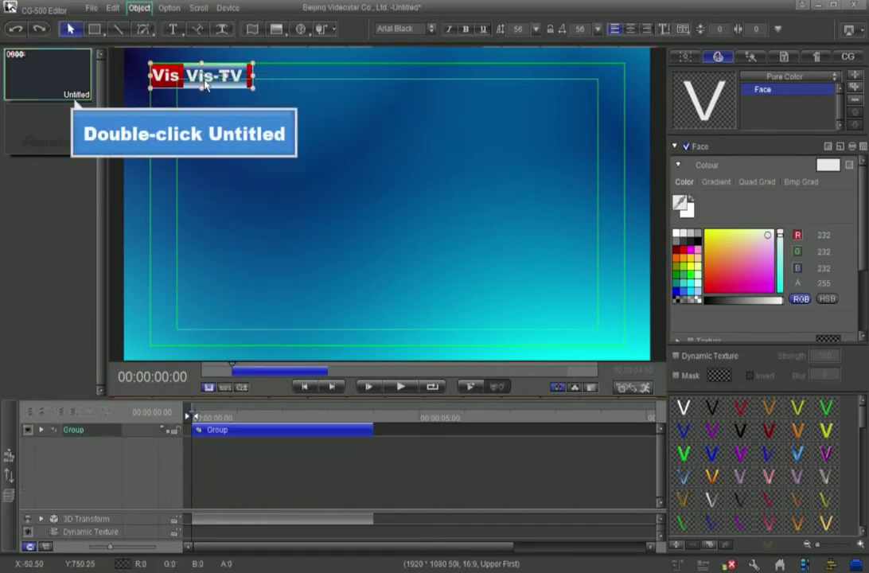
Step: Rename the layout as "logo" and create a second layout below it
double_click(73, 94)
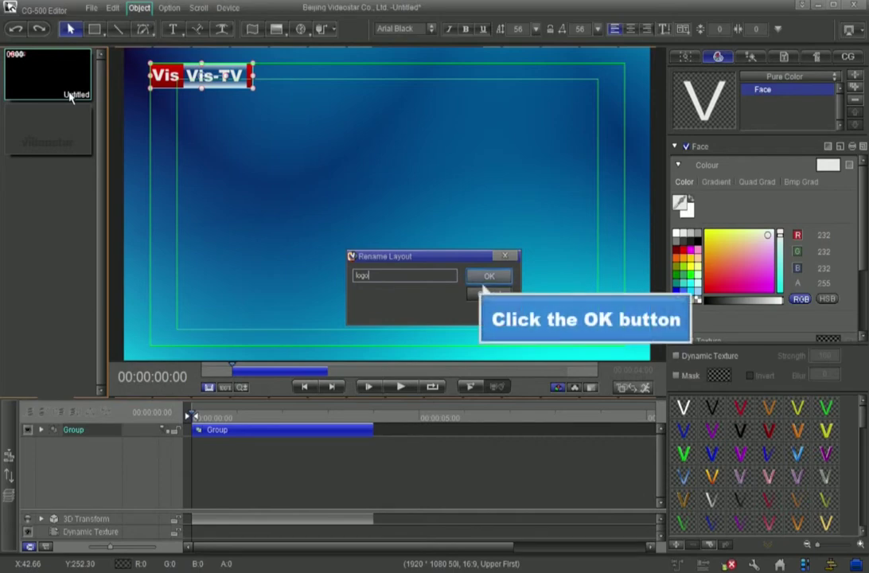
click(491, 278)
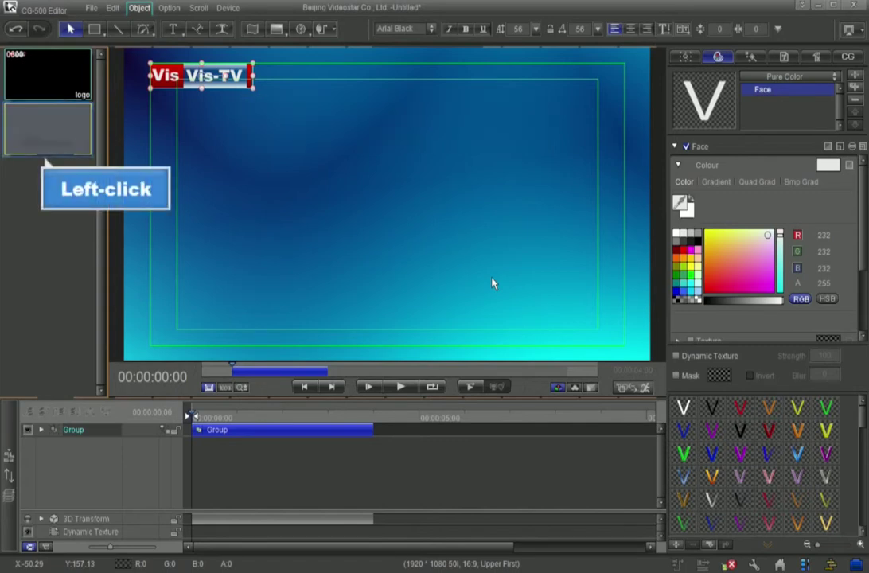
click(41, 127)
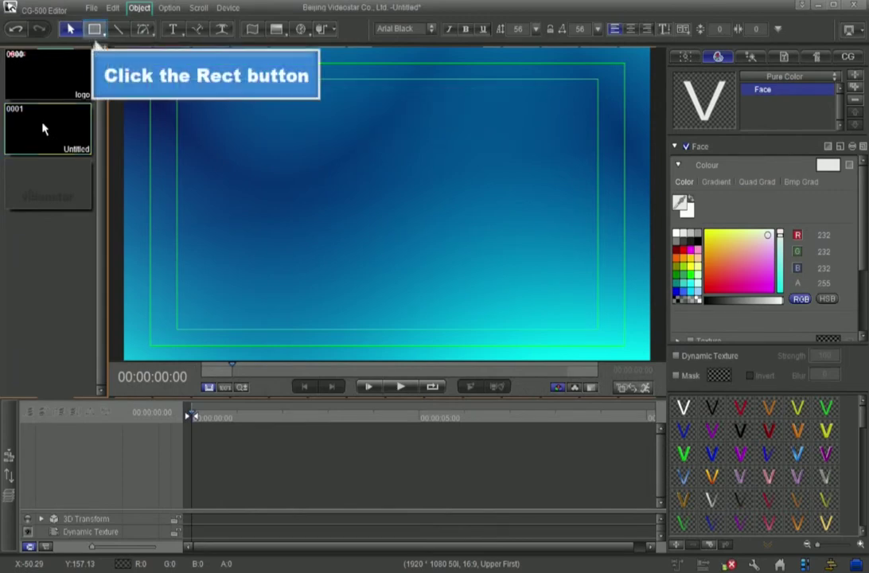
Step: Draw a long rectangle along the bottom of the safe area and apply the red-to-blue gradient shader template to it
click(94, 32)
drag(149, 319, 516, 351)
drag(516, 350, 516, 350)
scroll(861, 503, down, 2)
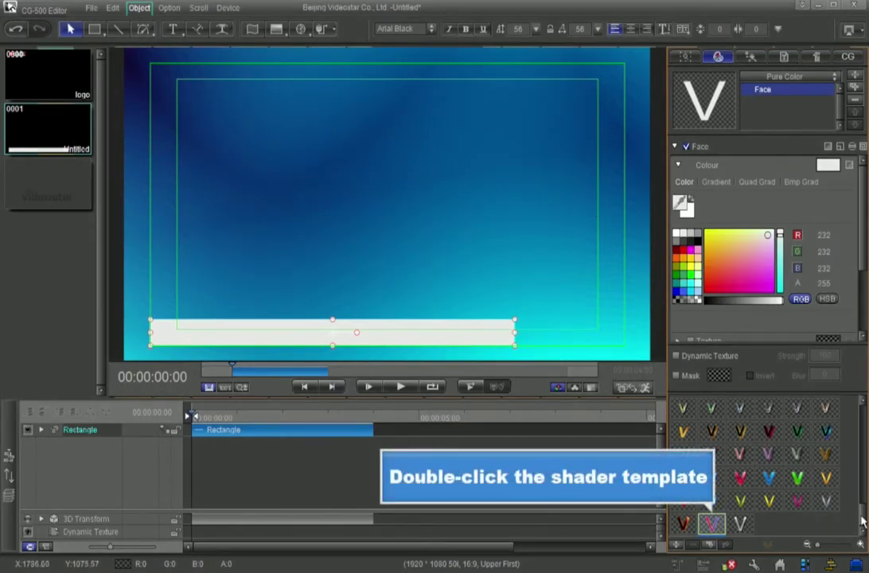
double_click(710, 524)
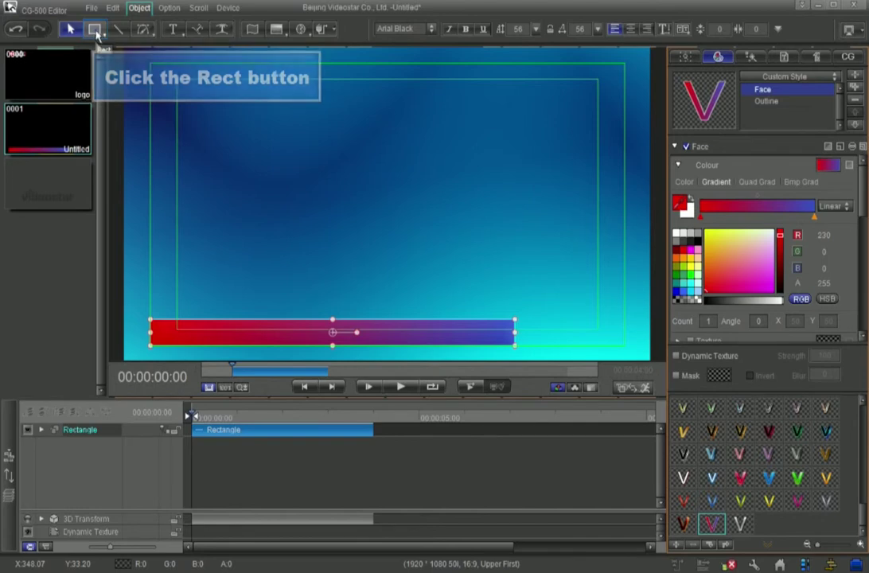
Step: Draw a shorter rectangle beside the long bar, ending at the outer safe-area line, and apply the silver gradient shader template
click(96, 32)
drag(519, 320, 625, 350)
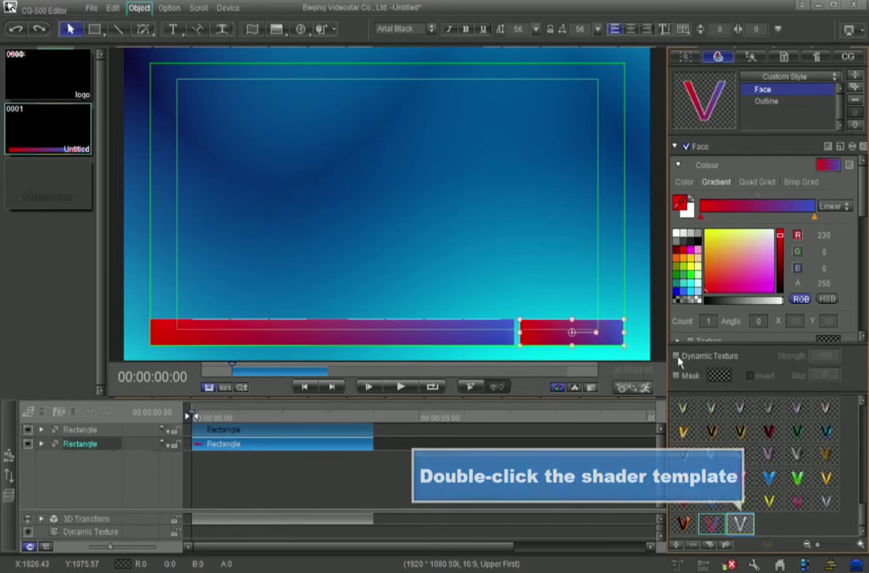
double_click(741, 523)
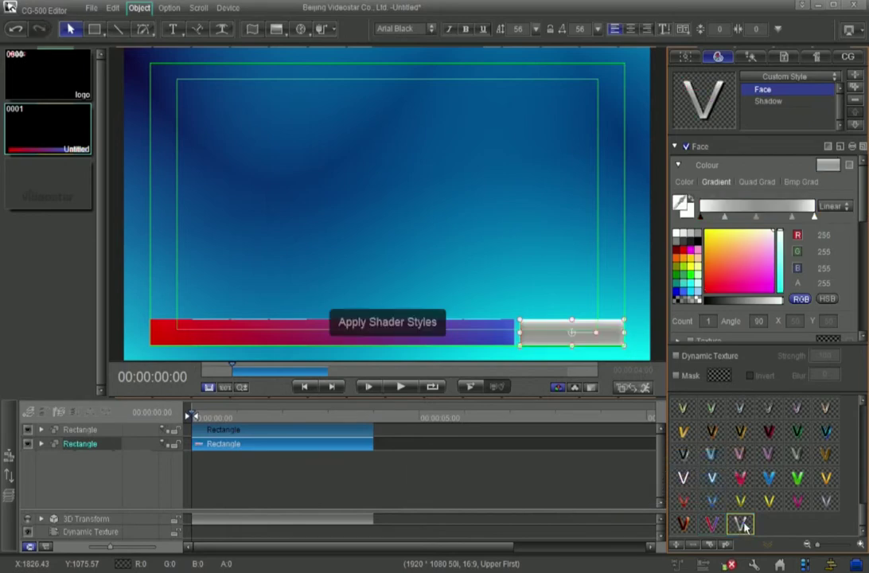
Step: Add the horizontal text "Crawl Text" in the upper part of the canvas
click(173, 32)
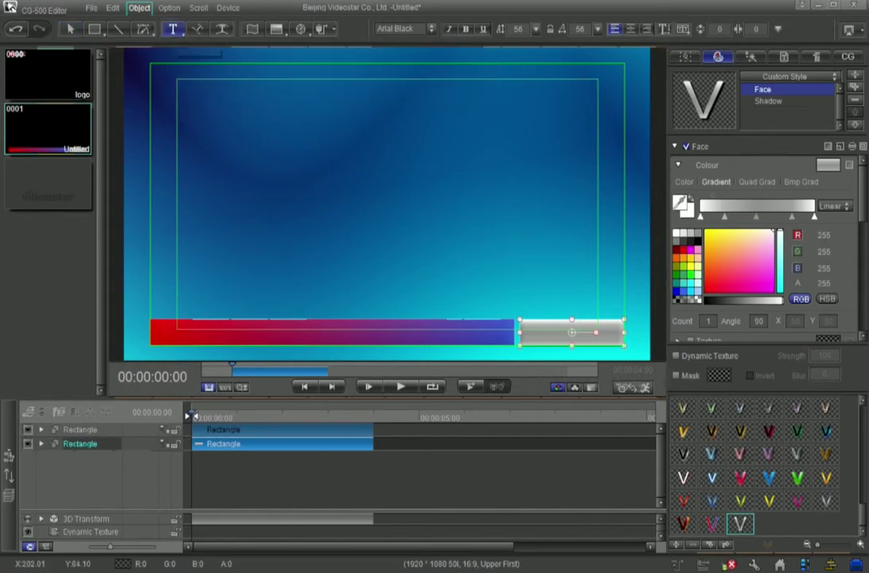
click(182, 137)
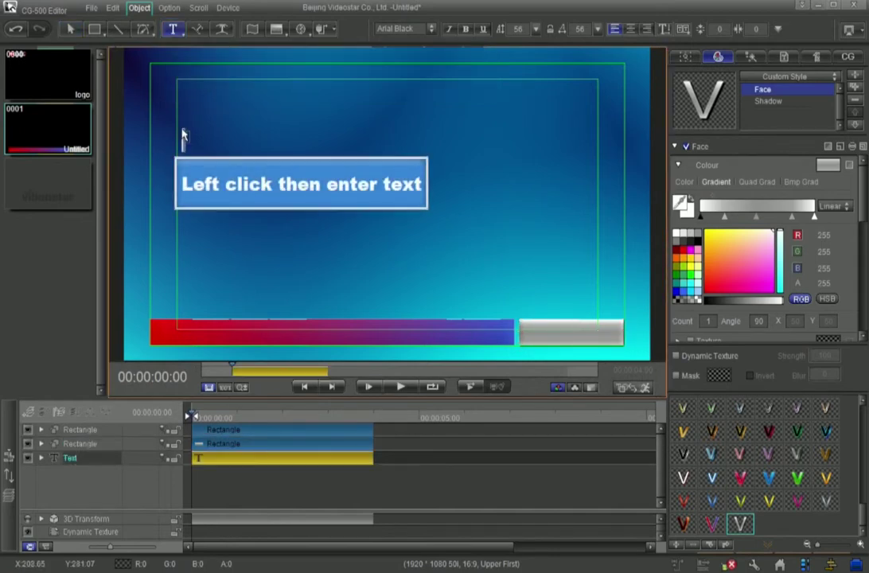
text(Cra)
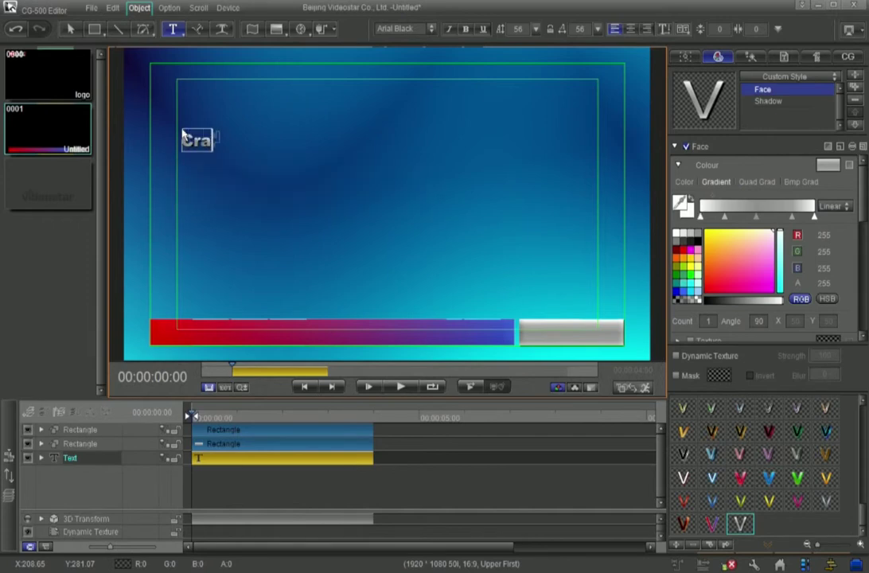
text(wl Text)
Step: Change the "Crawl Text" face from gradient to solid white and move the text onto the middle of the red-to-blue bar
drag(279, 137, 227, 116)
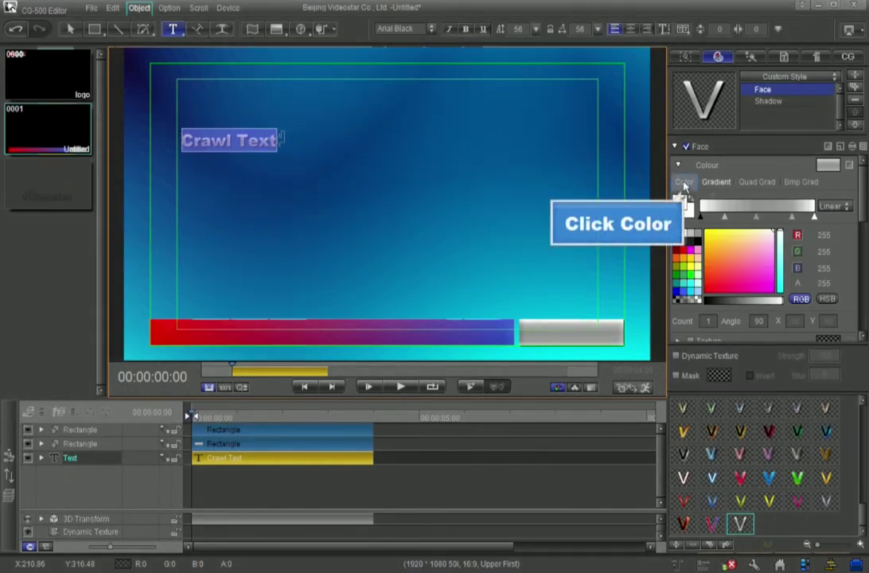
click(684, 182)
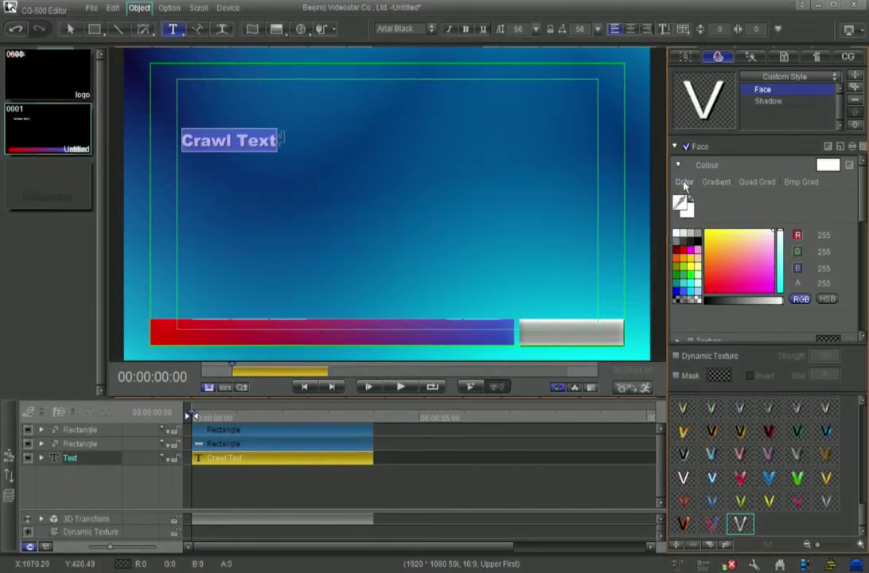
drag(225, 142, 307, 321)
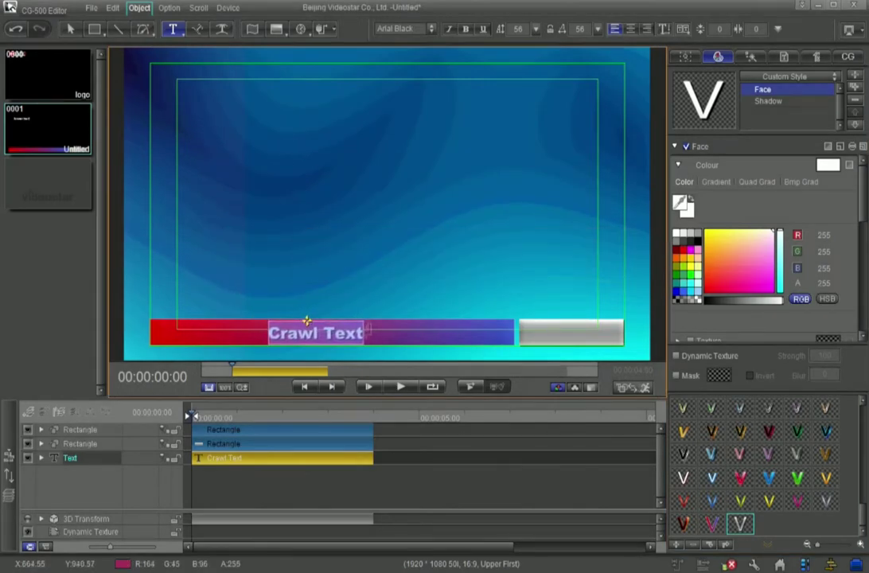
click(291, 307)
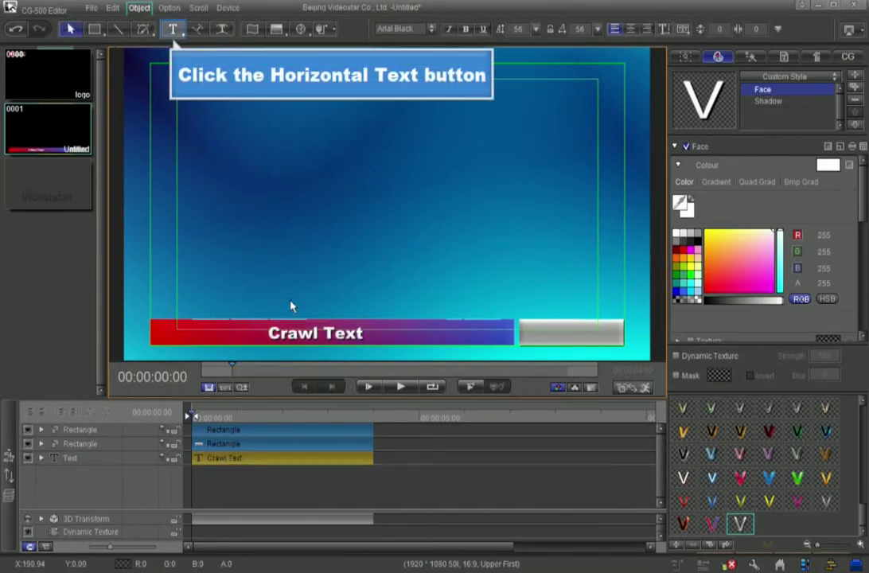
Step: Add the horizontal text "Interact" in the upper part of the canvas
click(173, 31)
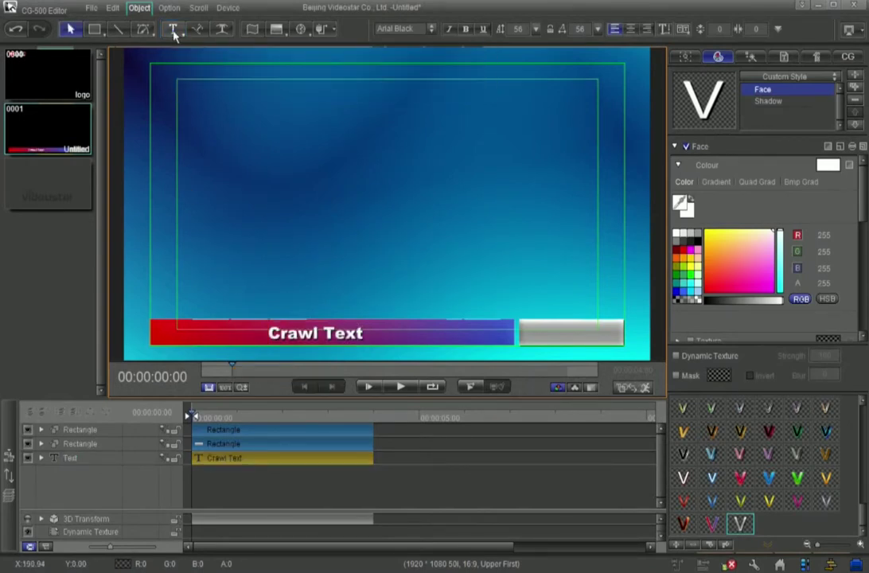
click(201, 112)
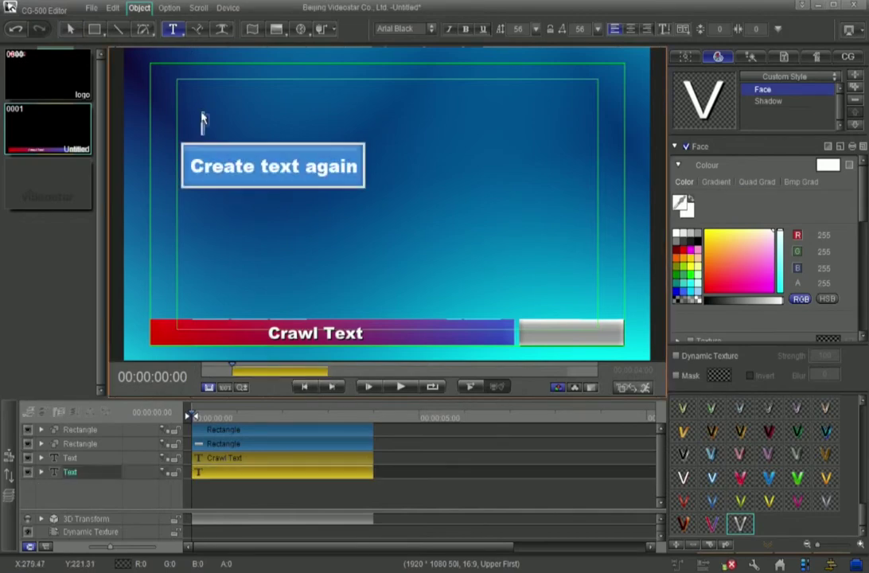
text(intera)
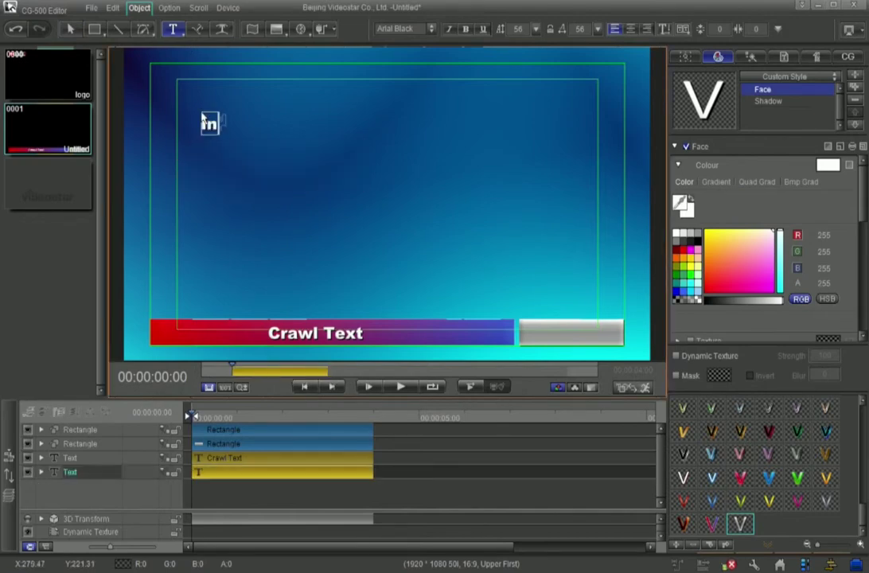
text(ct)
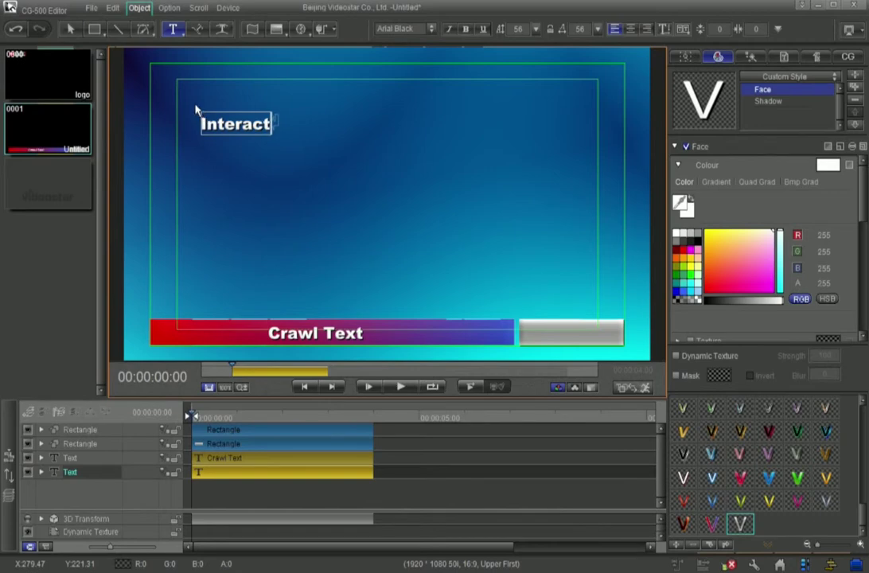
key(Escape)
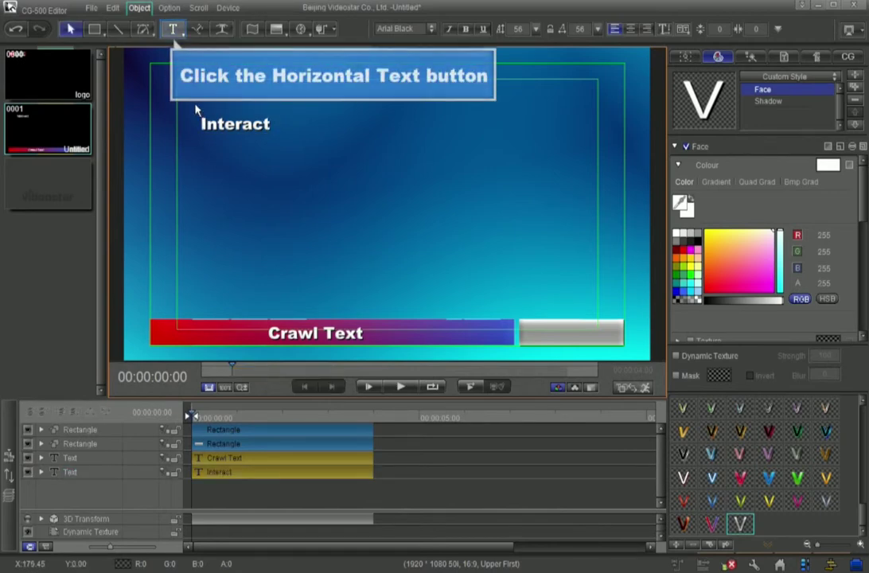
Step: Add the horizontal text "Send 88" below the "Interact" text
click(173, 29)
click(203, 163)
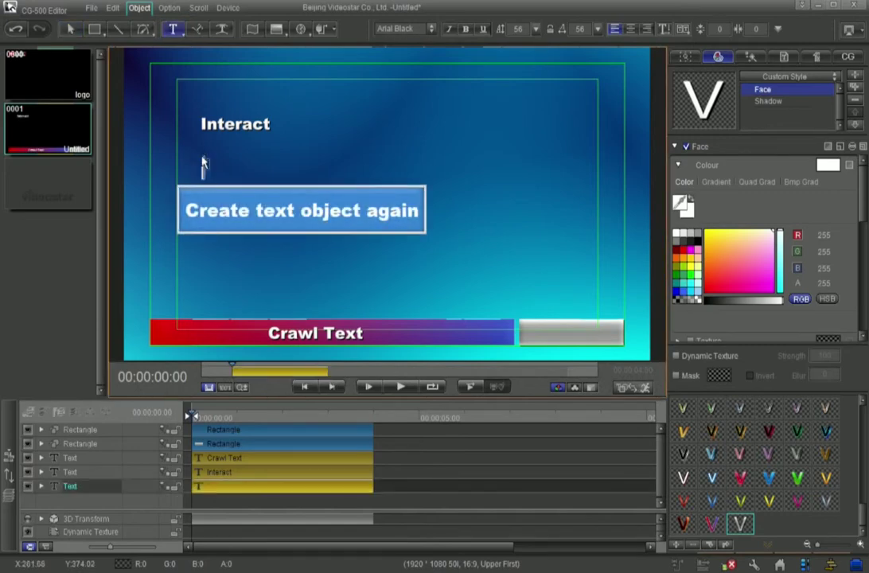
text(Send 88)
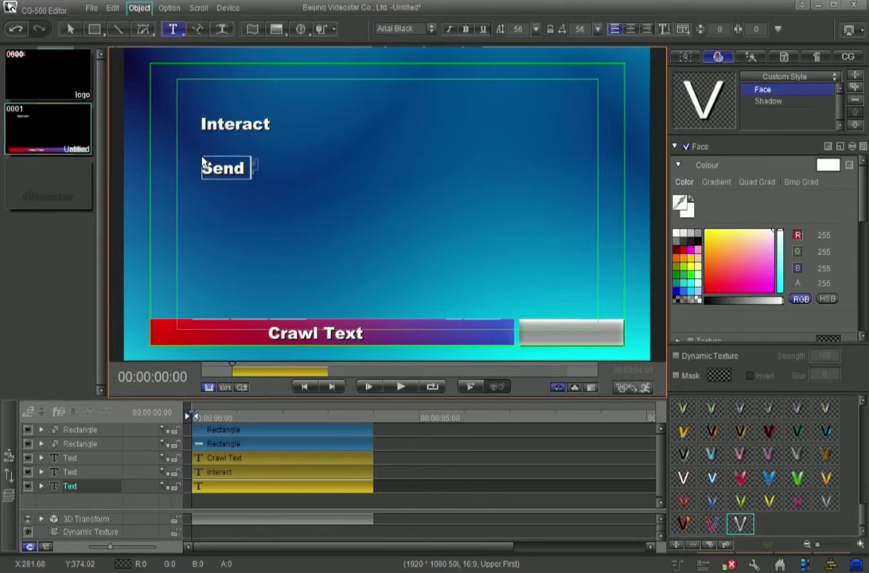
click(199, 155)
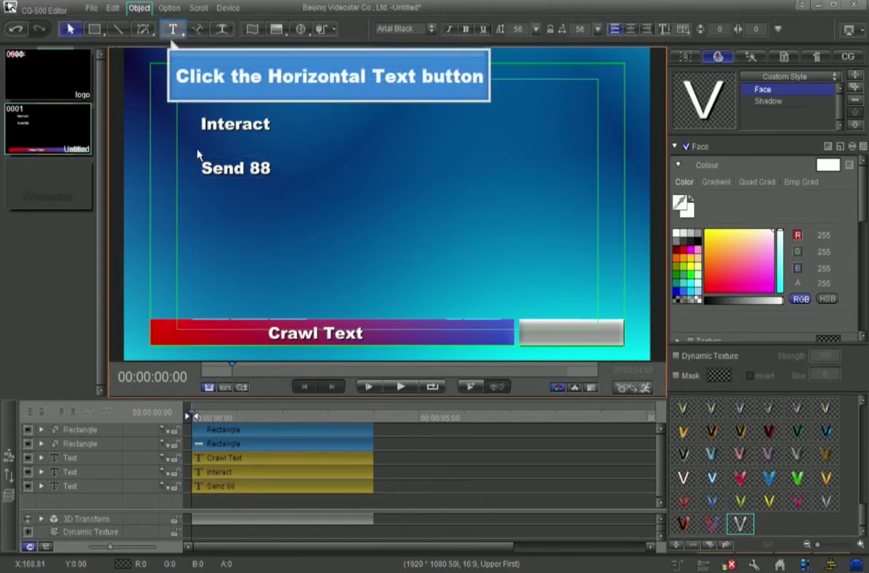
Step: Add the horizontal text "to 12345" below the "Send 88" text
click(172, 30)
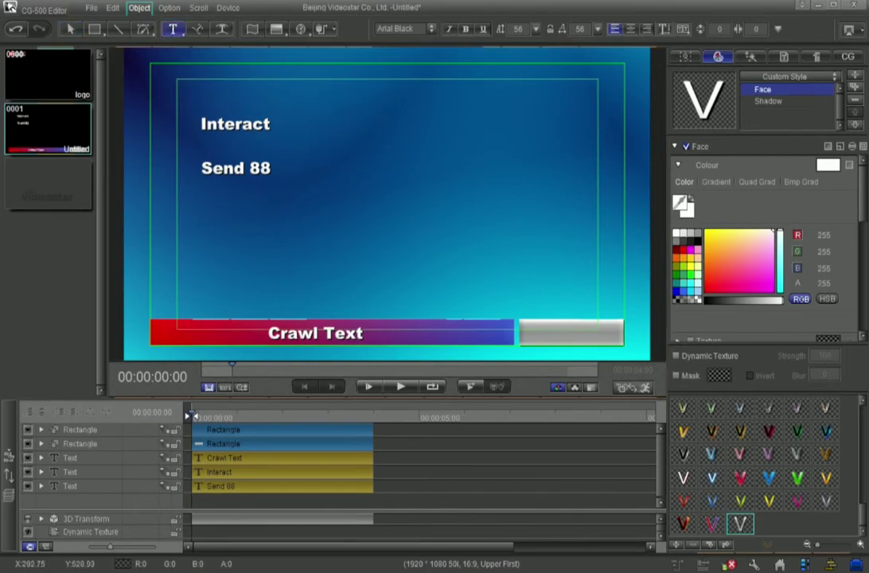
click(204, 200)
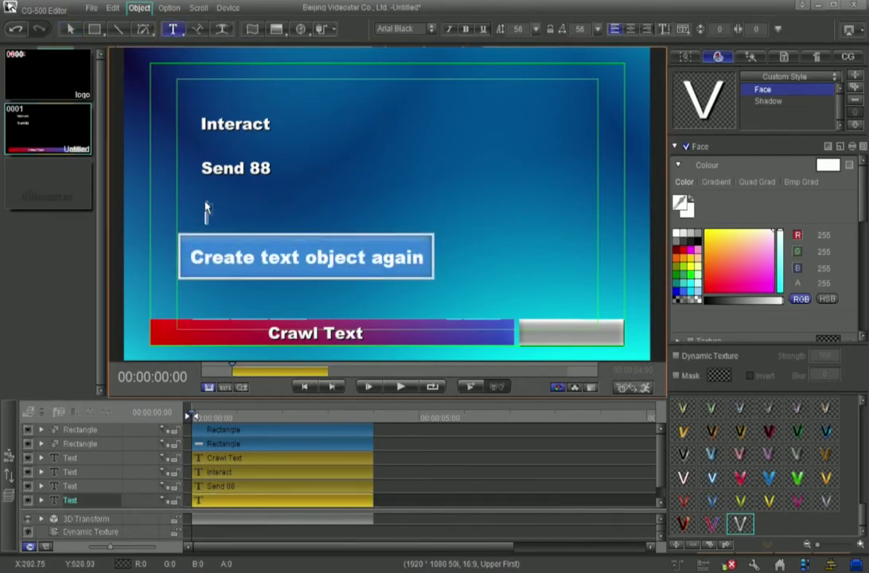
text(to 12345)
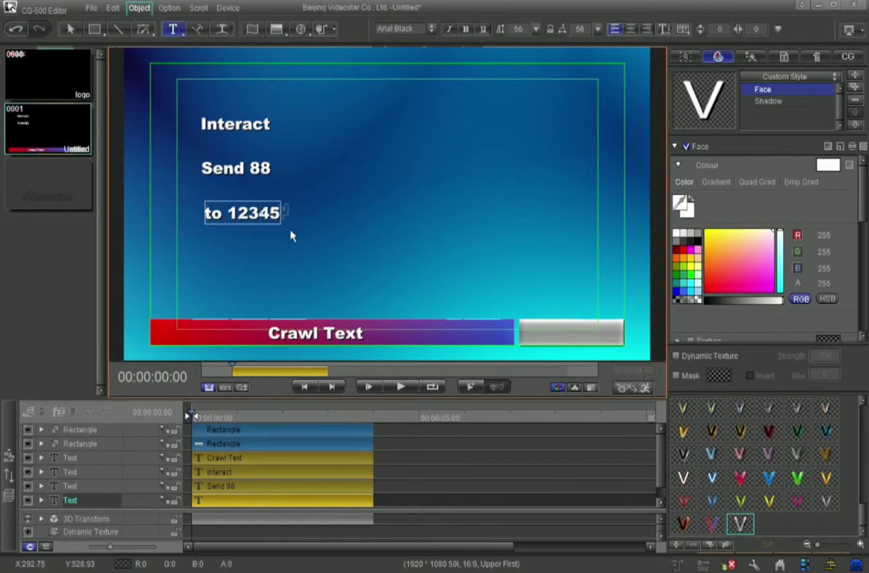
key(Escape)
Step: Select the "Interact", "Send 88" and "to 12345" texts and center all three on the canvas
drag(287, 229, 188, 112)
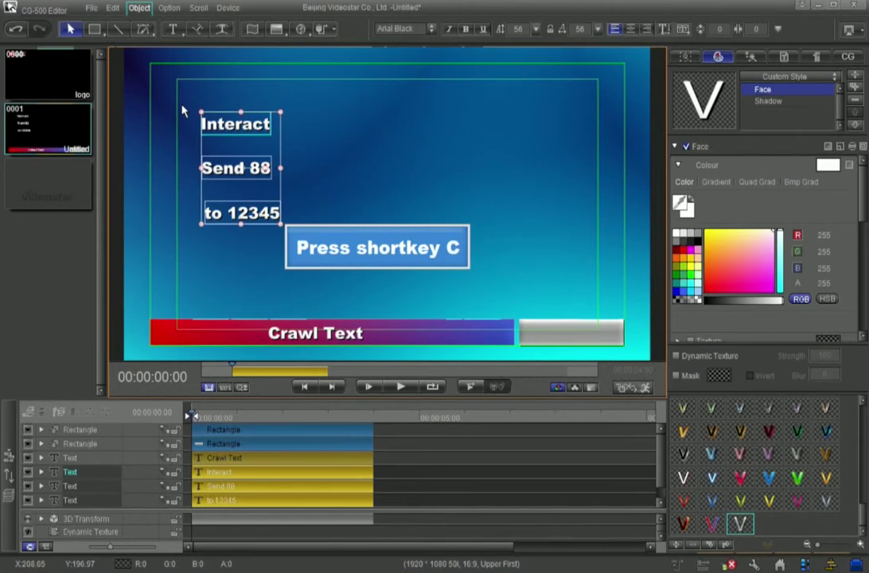
key(c)
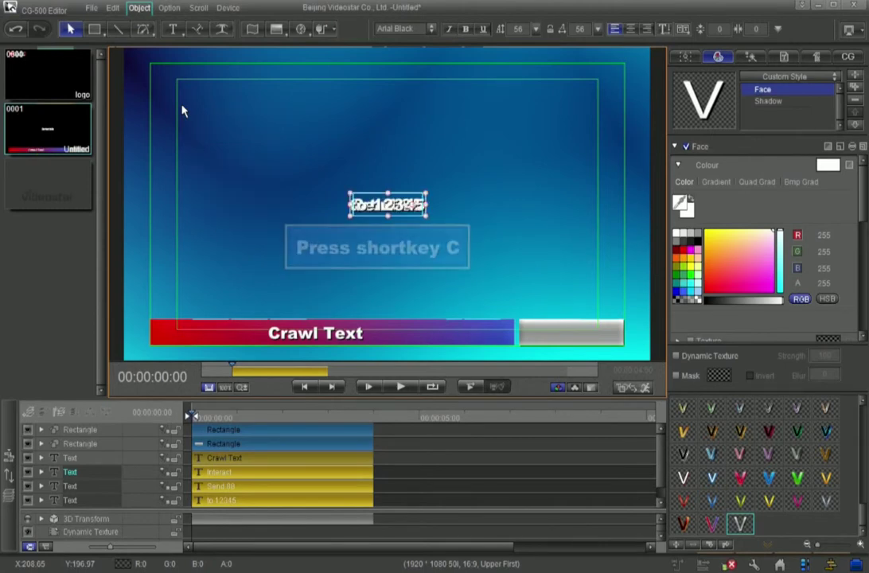
Step: Move the three stacked message texts onto the grey rectangle and make them Replaceable Objects with ID class Object Transition Item
drag(365, 190, 545, 325)
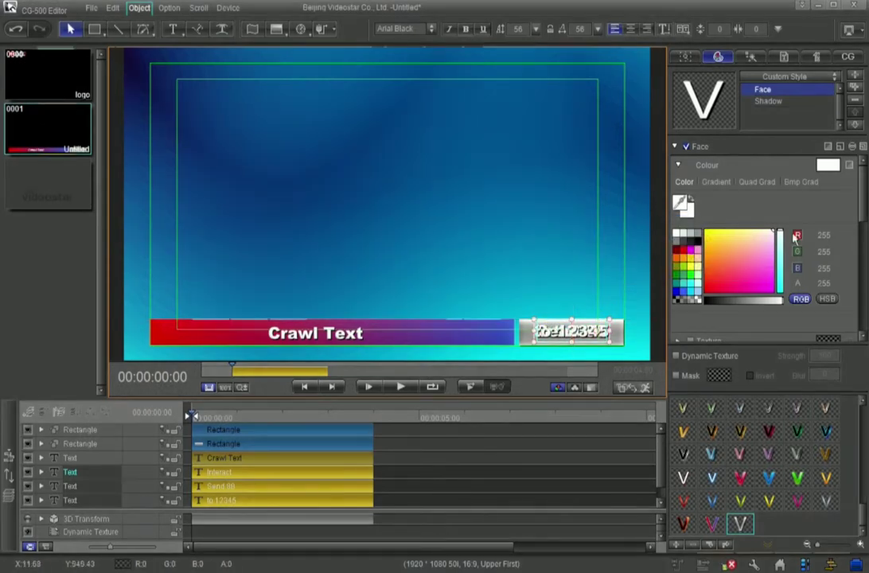
click(847, 58)
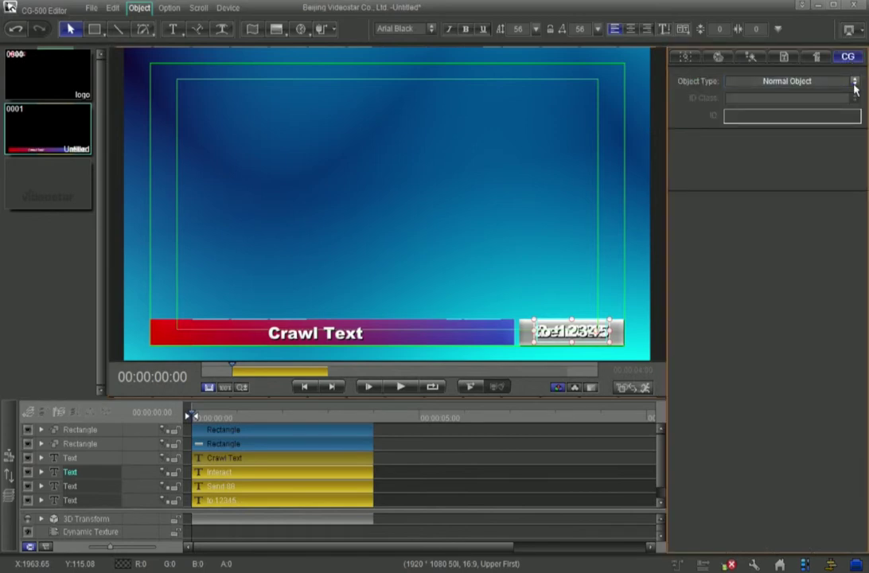
click(855, 81)
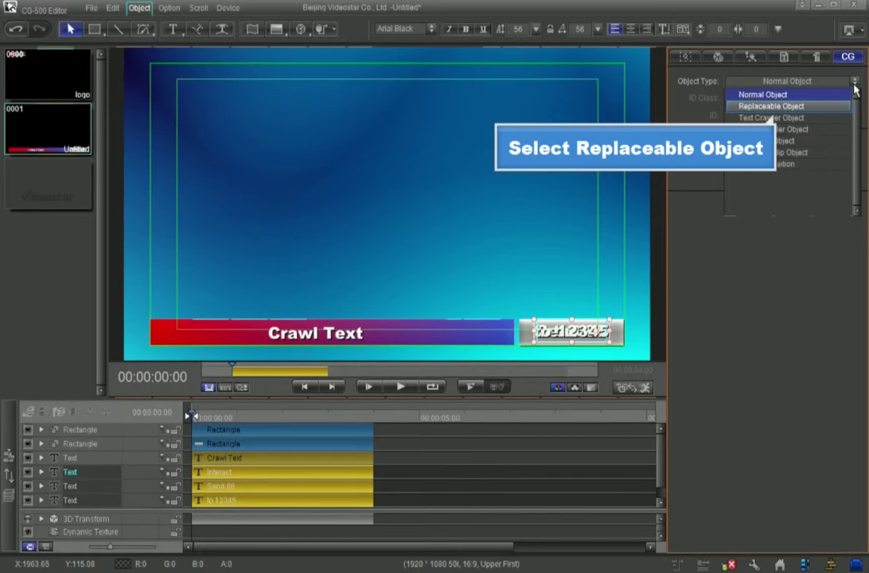
click(833, 108)
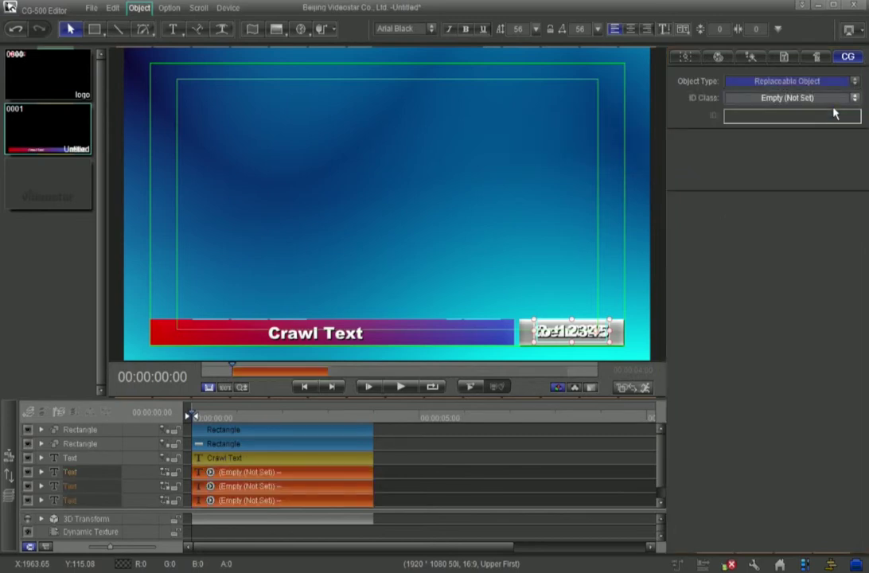
click(855, 98)
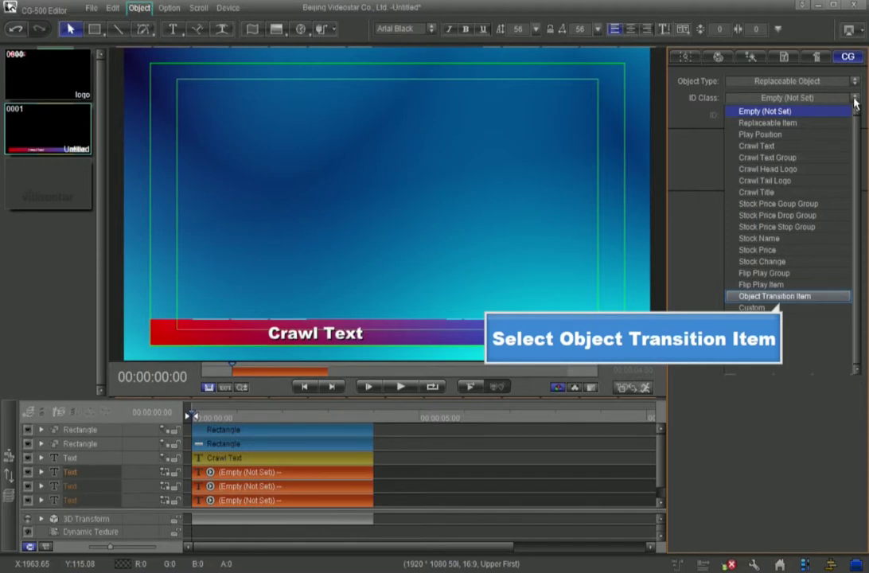
click(754, 295)
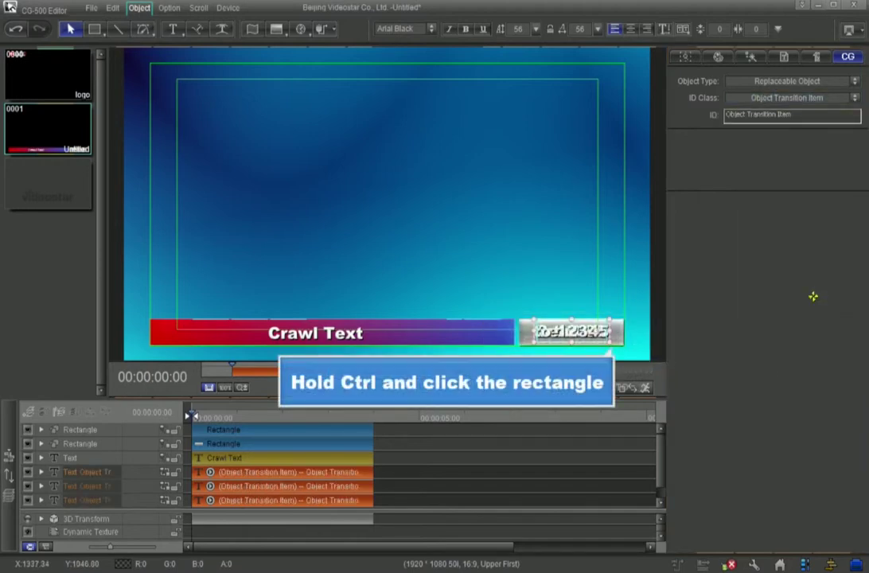
Step: Group the three message texts with the grey rectangle and set the group's object type to Object Transition
ctrl+click(620, 334)
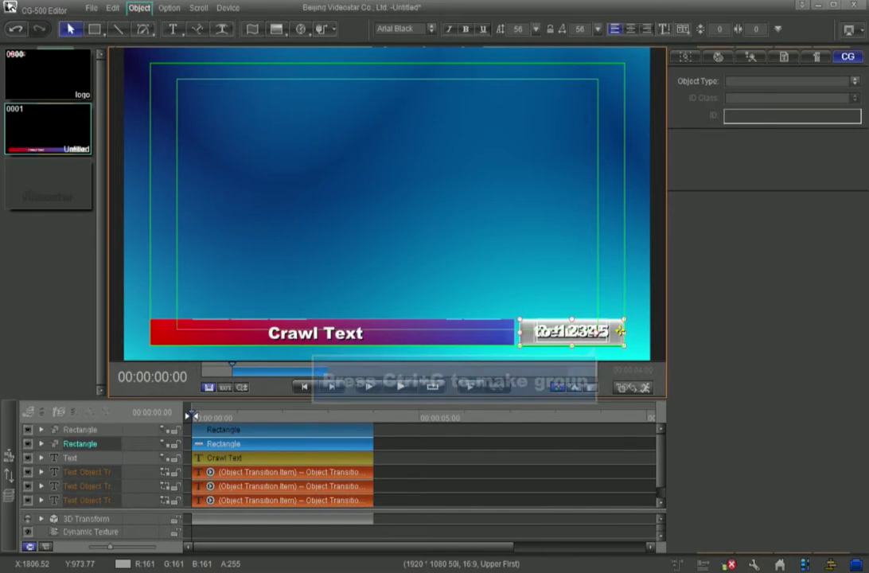
key(ctrl+g)
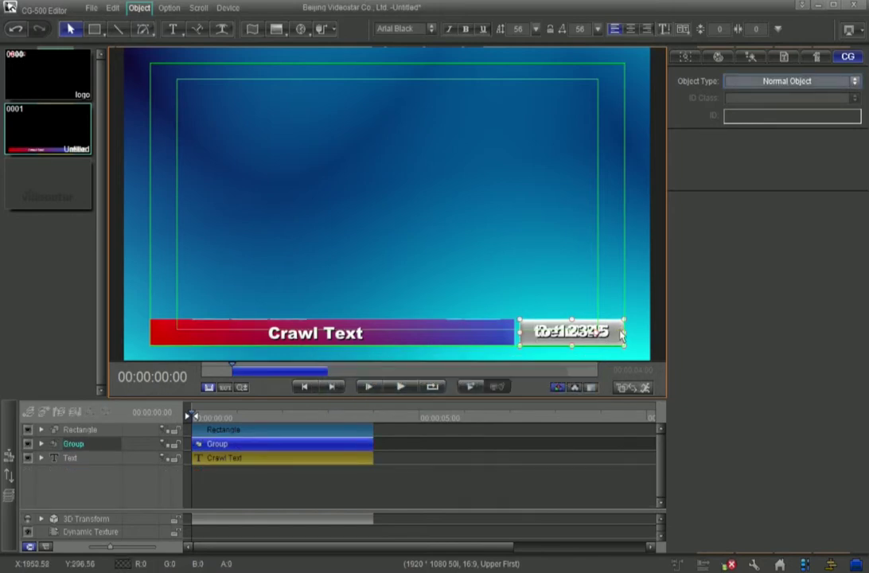
click(854, 81)
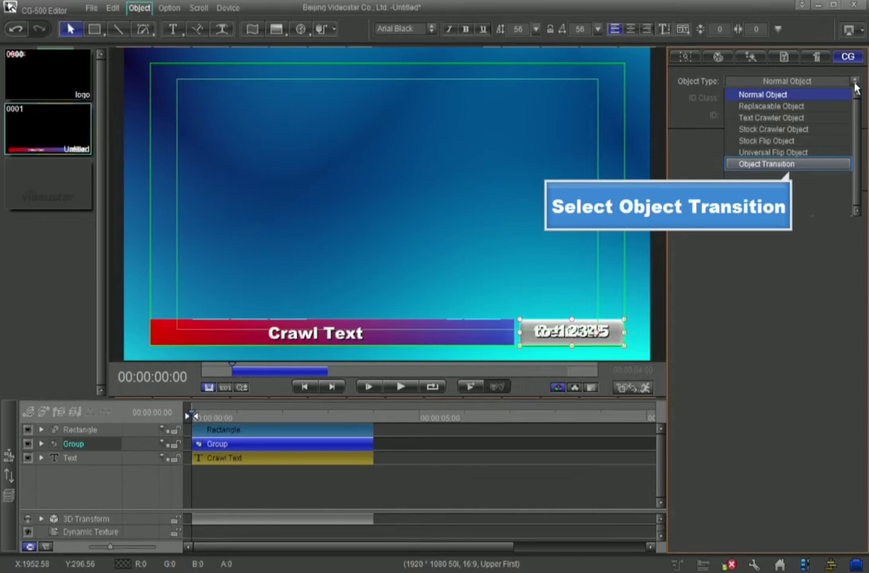
click(808, 164)
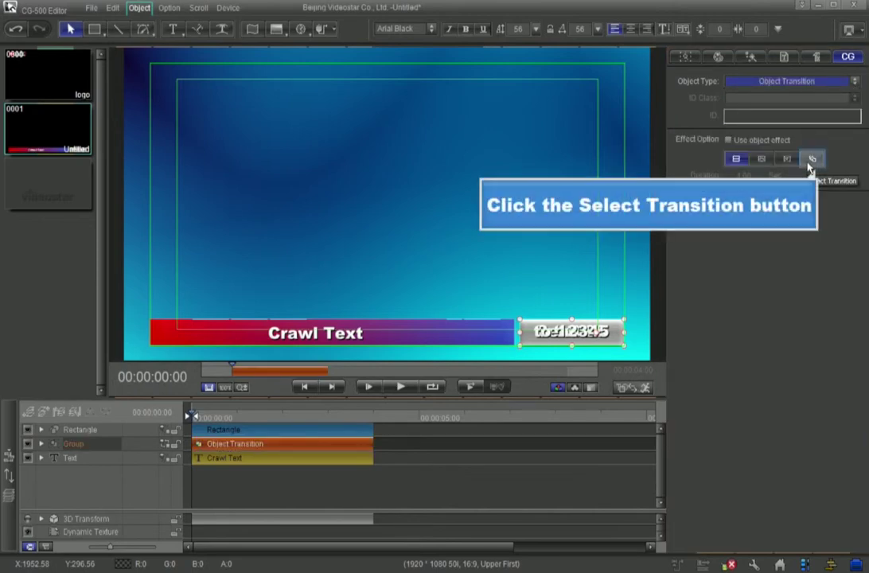
Step: Assign the Cubic Rotate "U to D" transition from the Transition Library to the message group
click(810, 161)
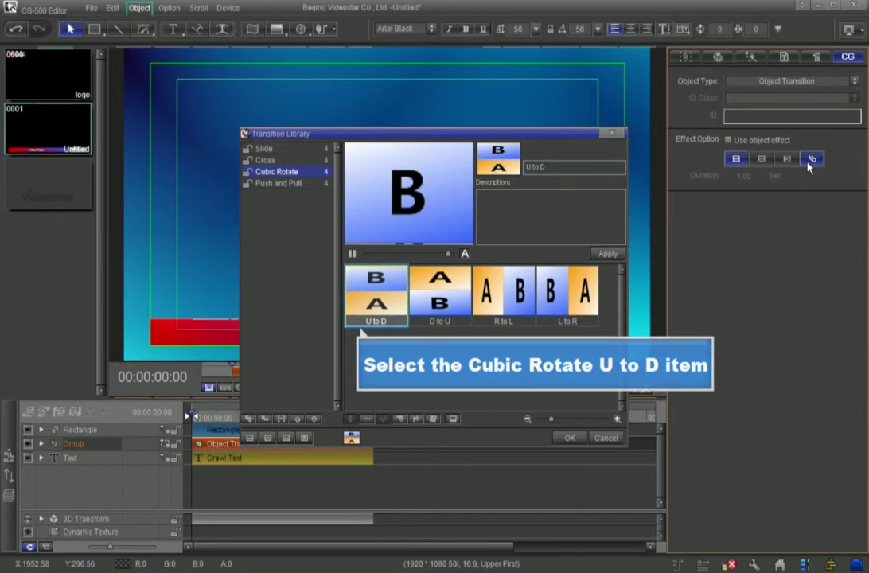
click(366, 285)
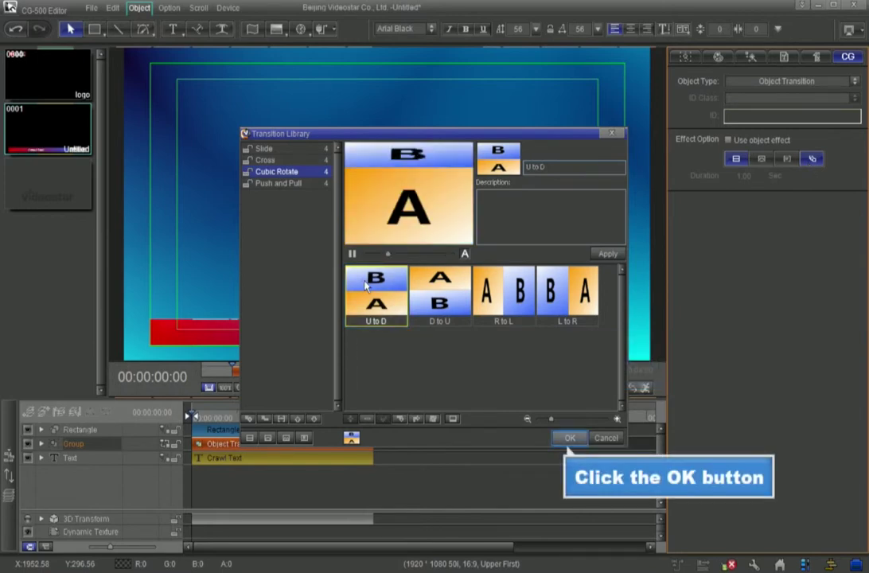
click(568, 437)
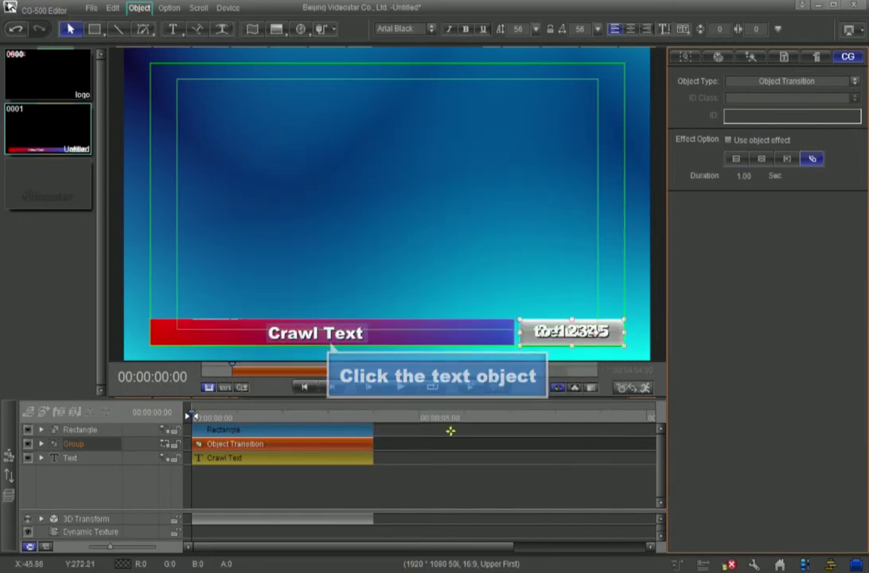
Step: Make the "Crawl Text" text a Replaceable Object with ID class Crawl Text
click(314, 333)
click(314, 334)
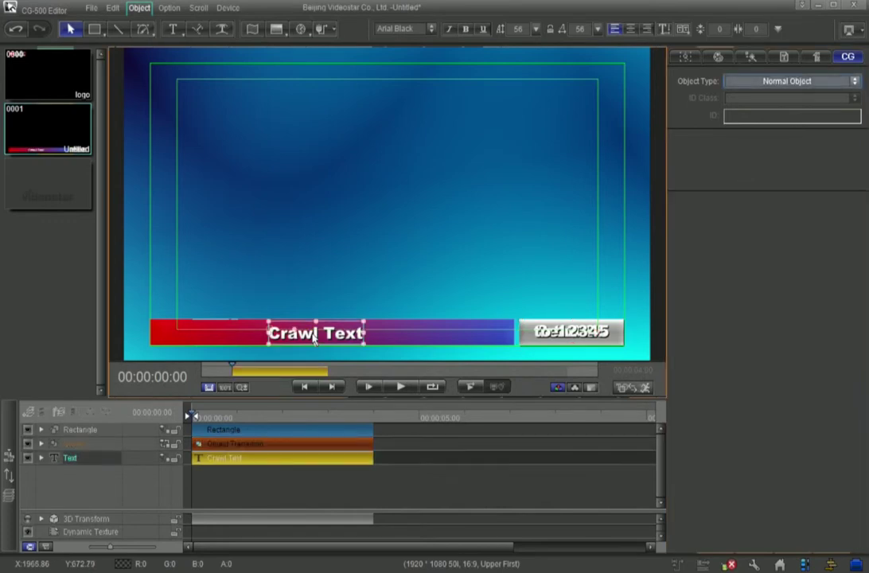
click(854, 81)
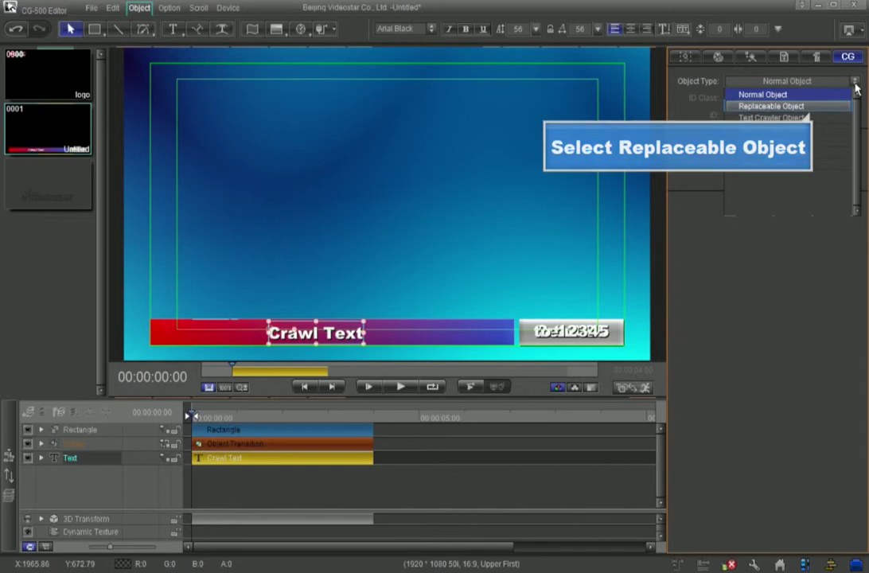
click(828, 107)
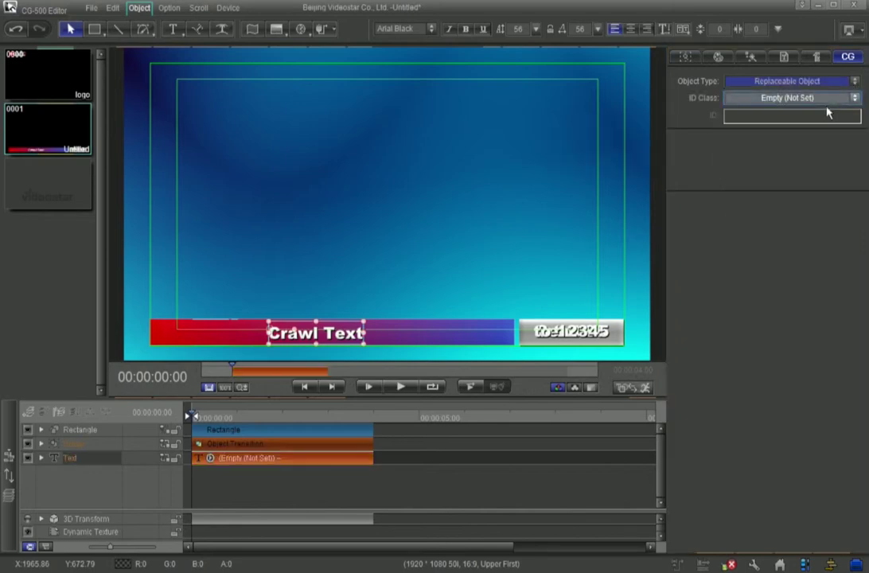
click(854, 99)
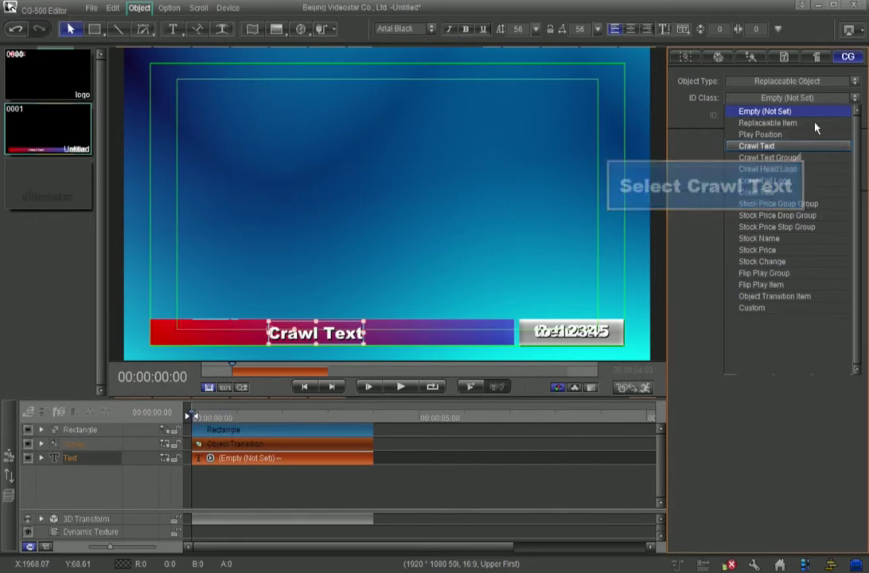
click(810, 146)
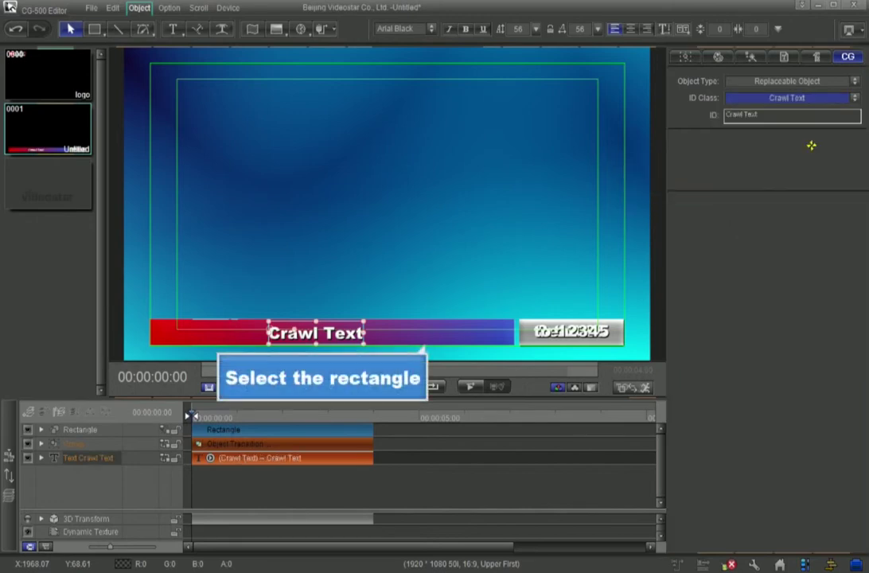
Step: Make the red-to-blue bar behind the crawl text a Replaceable Object with ID class Play Position
click(424, 333)
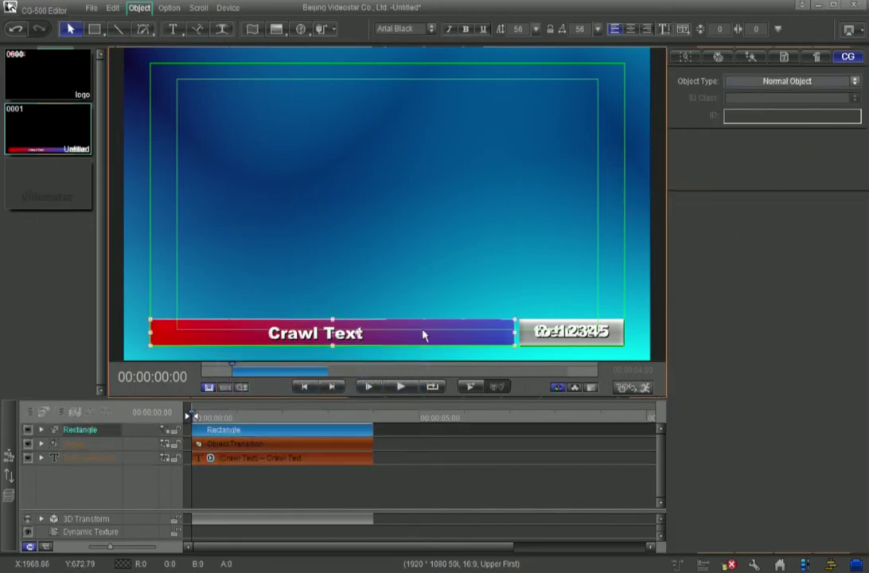
click(855, 82)
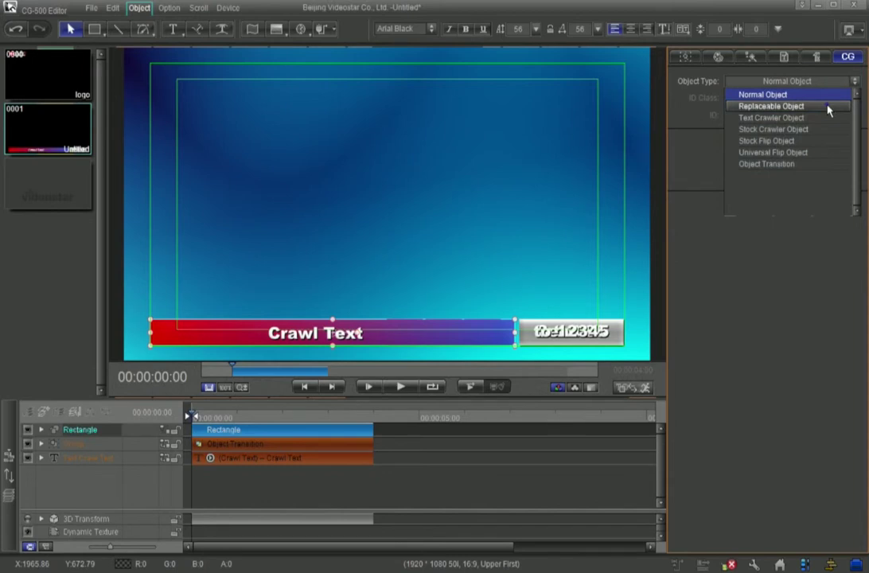
click(828, 105)
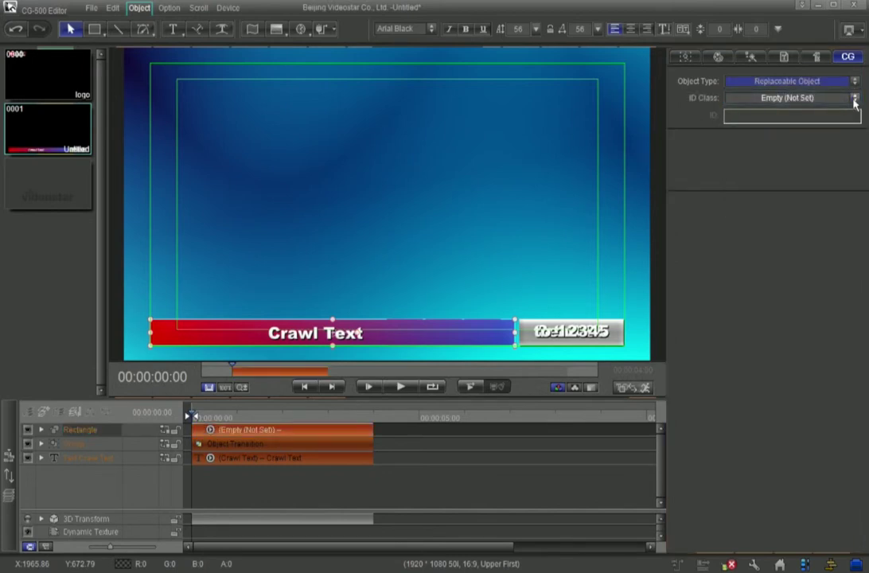
click(854, 98)
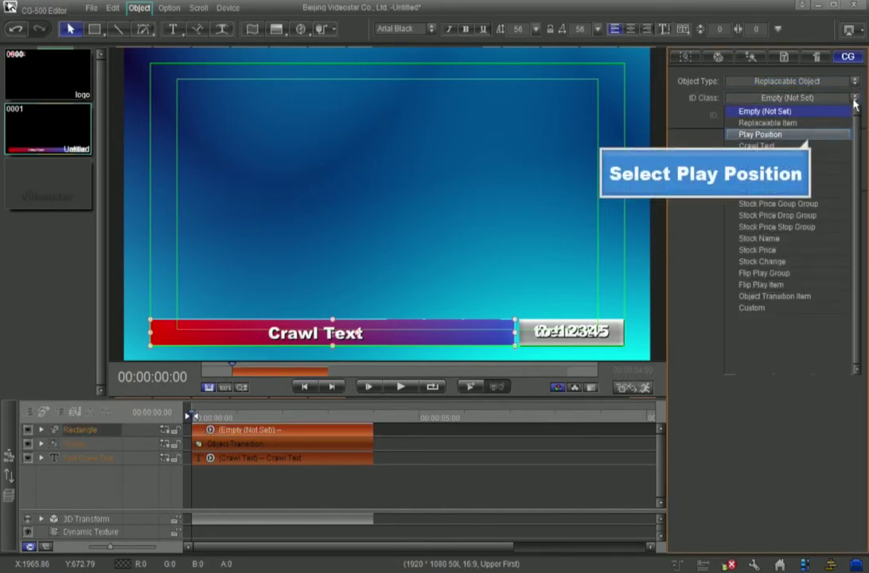
click(810, 133)
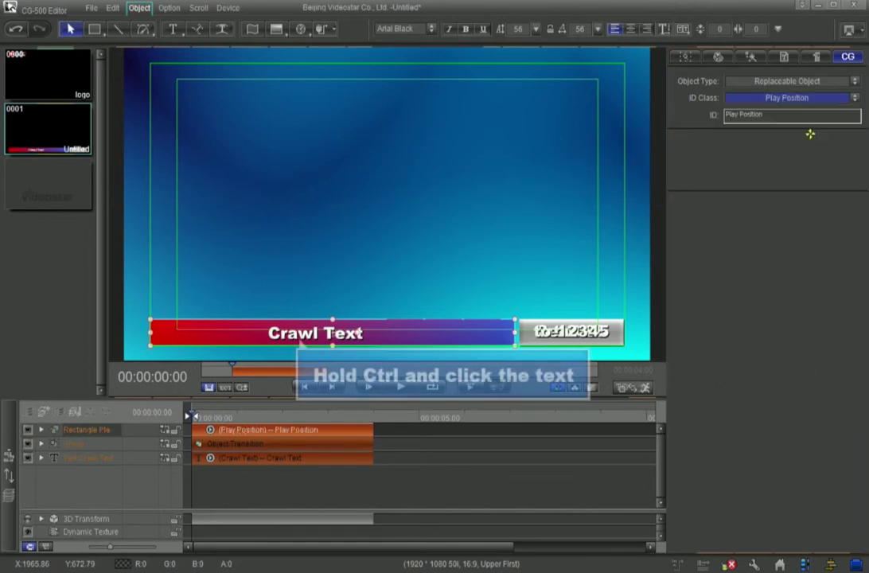
Step: Group the "Crawl Text" text with the red-to-blue bar and set the group's object type to Text Crawler Object
ctrl+click(292, 335)
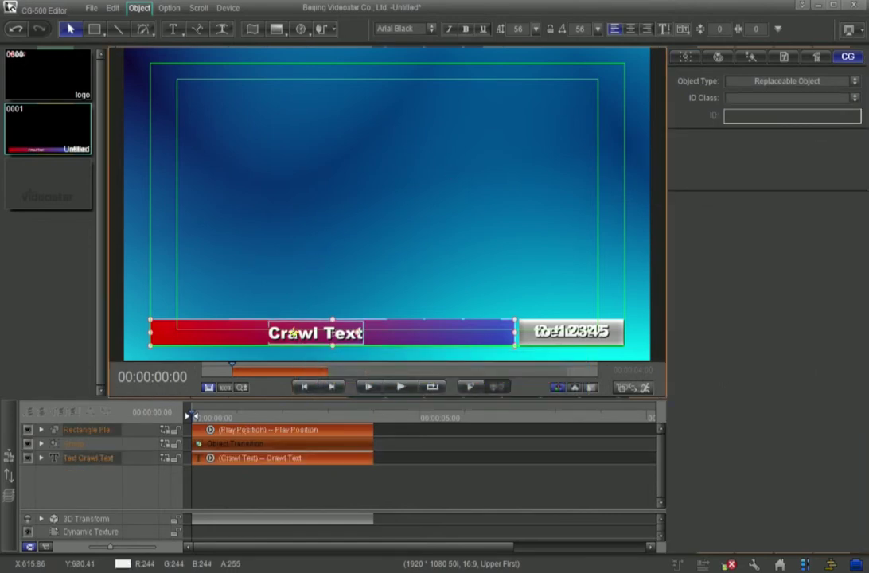
key(ctrl+g)
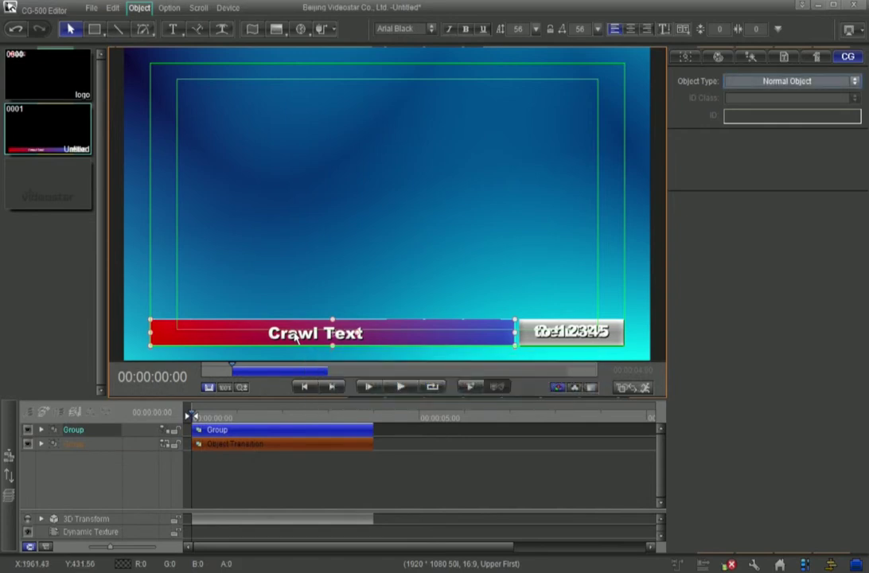
click(855, 82)
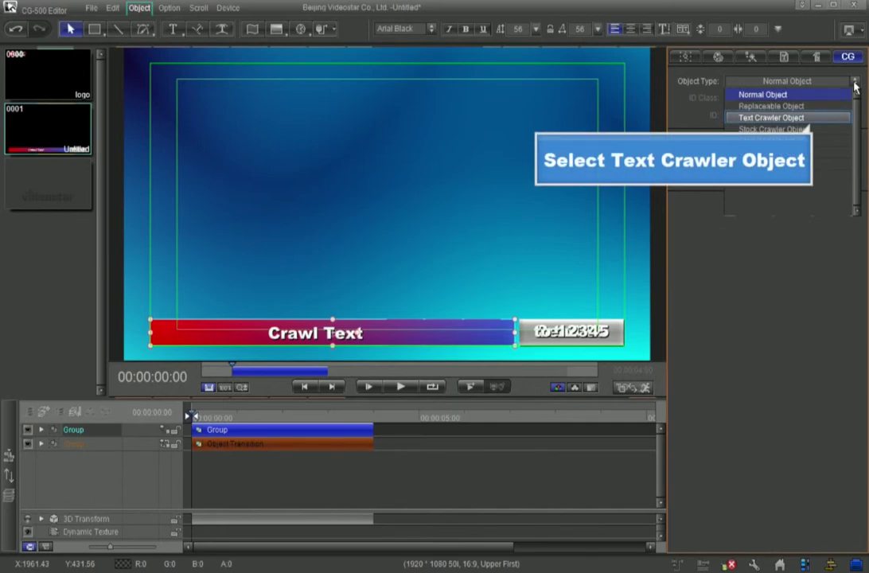
click(825, 117)
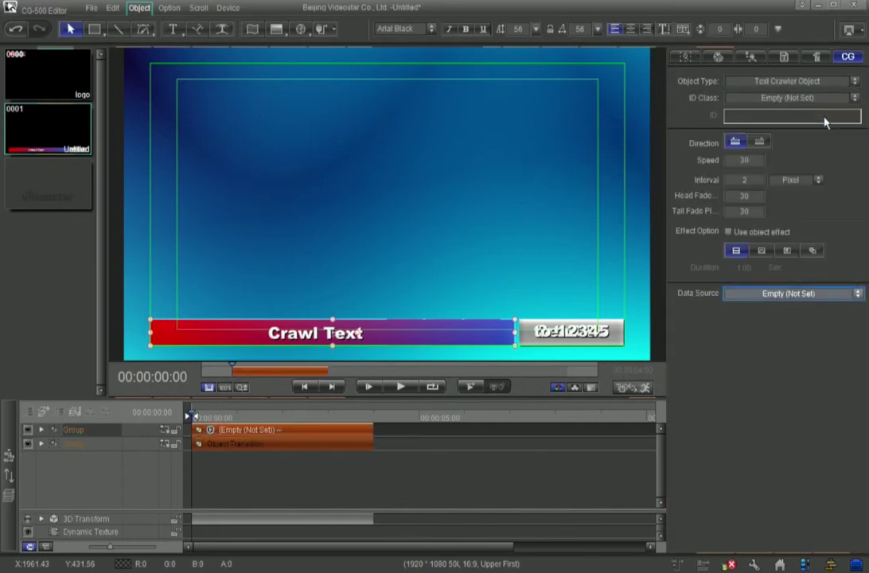
Step: Set the crawler group's data source to Single Line Text File and load "crawl text.txt" from the Desktop
click(856, 294)
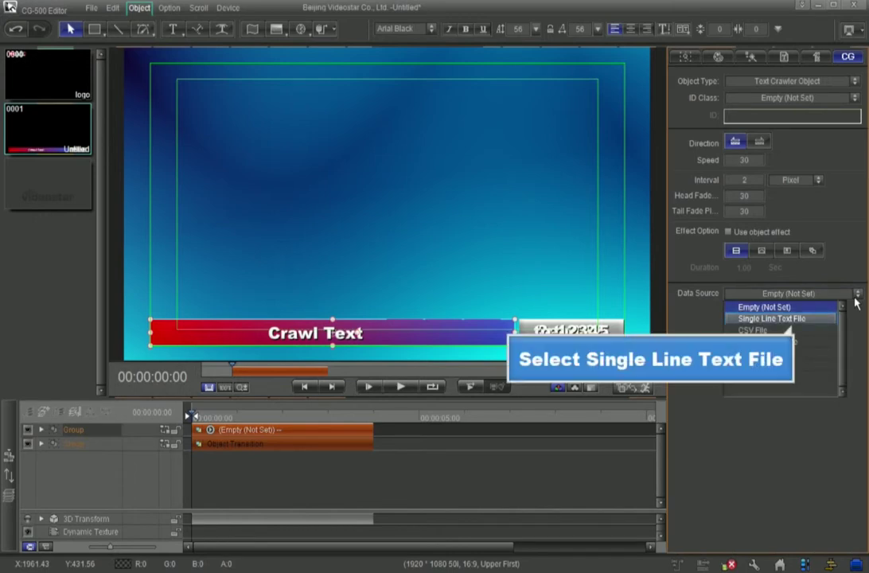
click(828, 318)
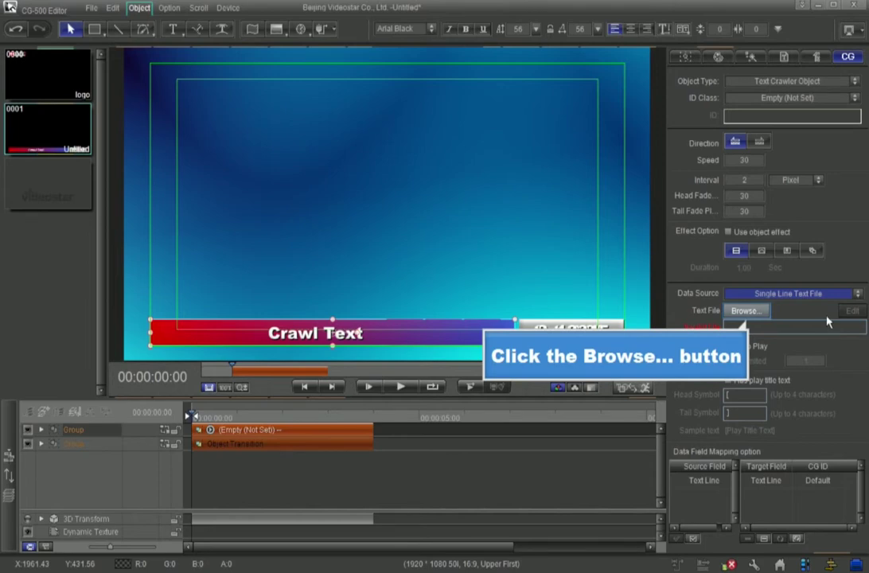
click(745, 311)
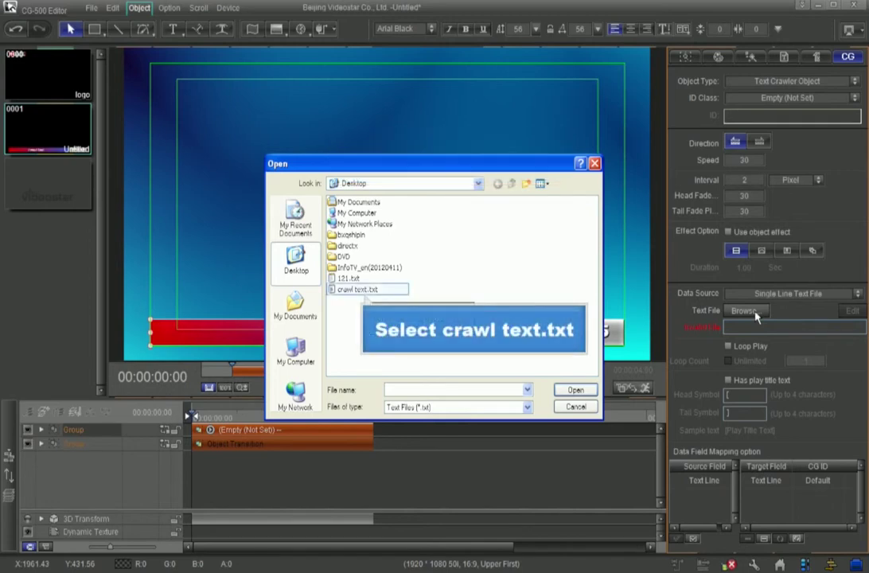
click(369, 291)
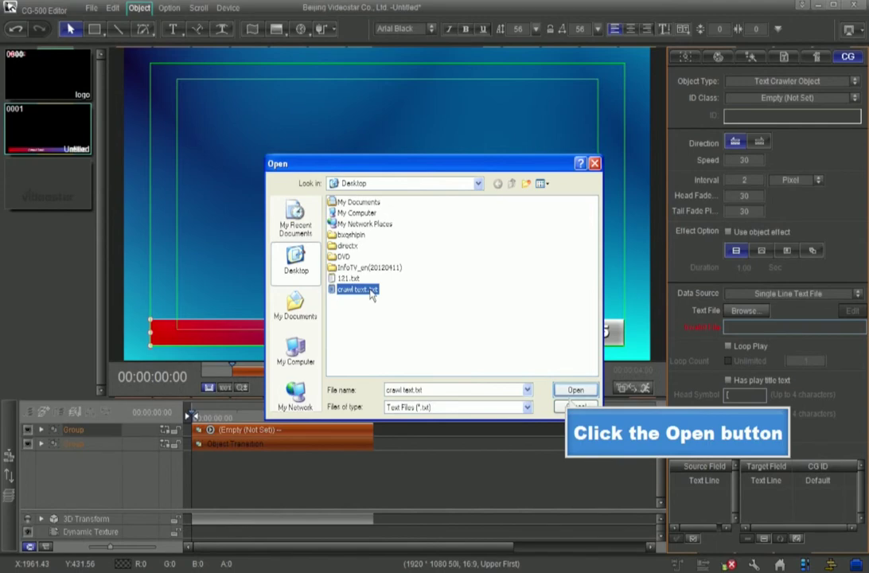
click(575, 390)
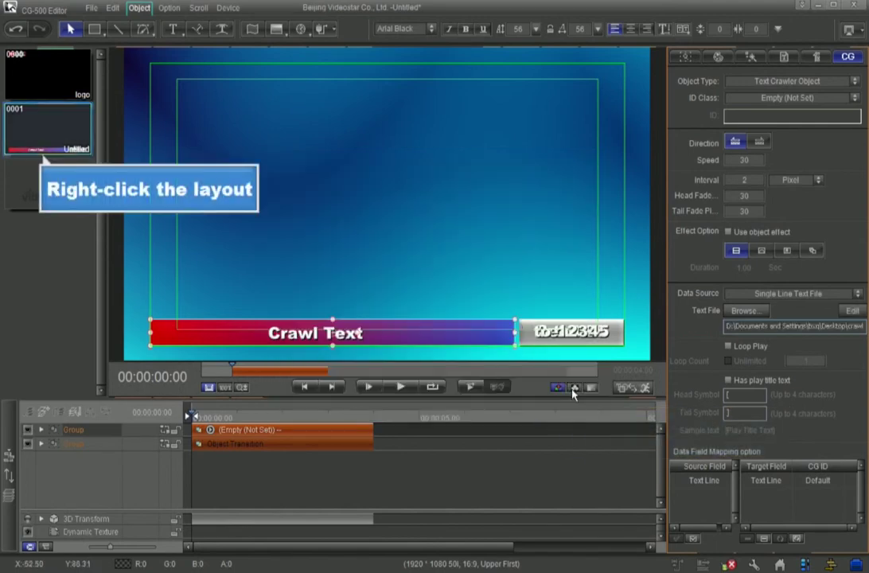
Step: Rename layout 0001 to "Text Crawler"
right_click(57, 132)
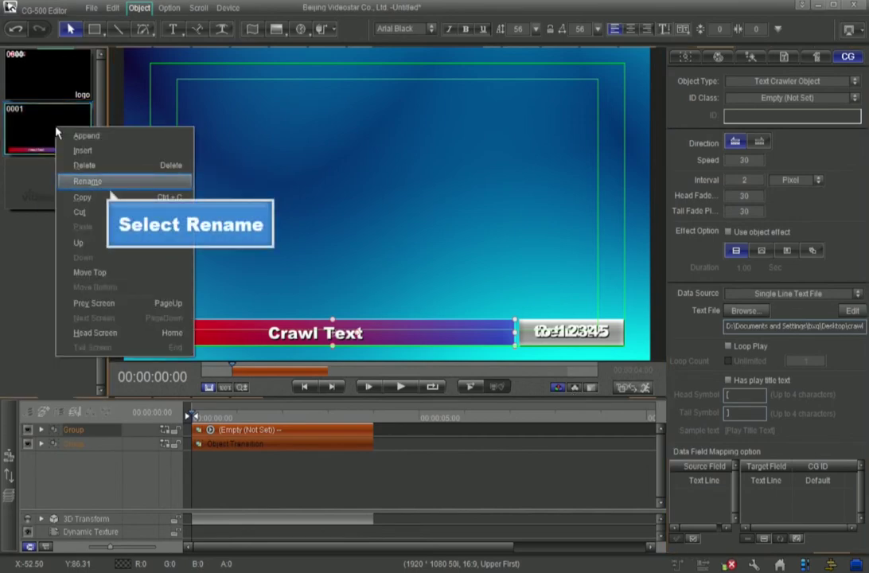
click(77, 186)
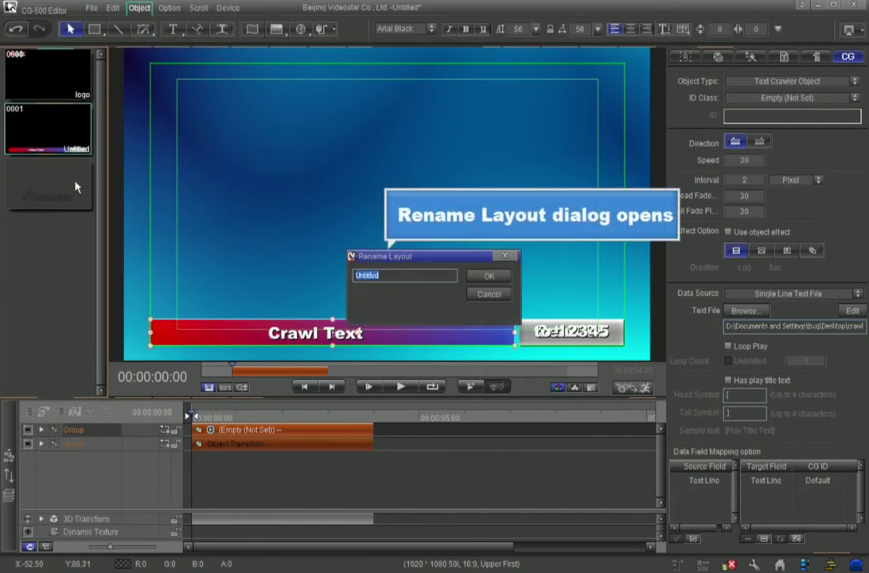
text(Text Cr)
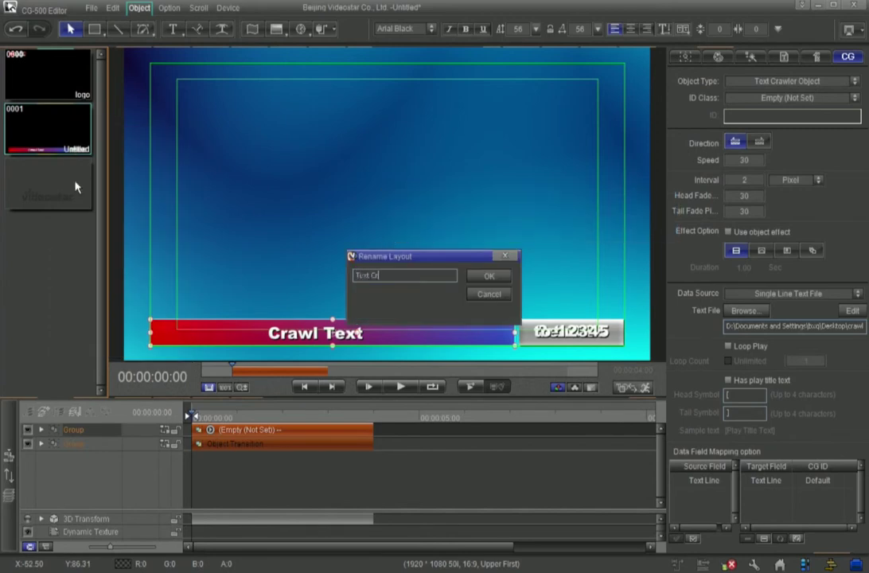
text(awler)
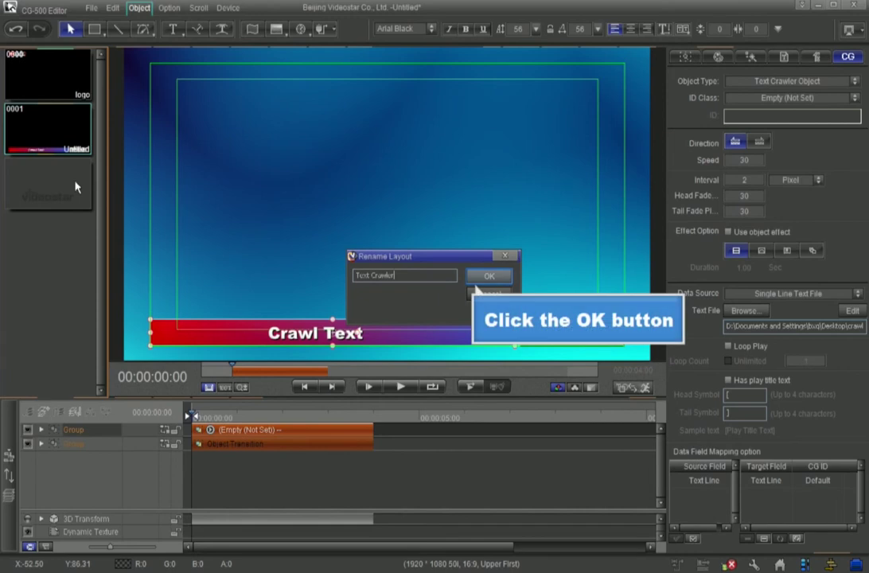
click(489, 276)
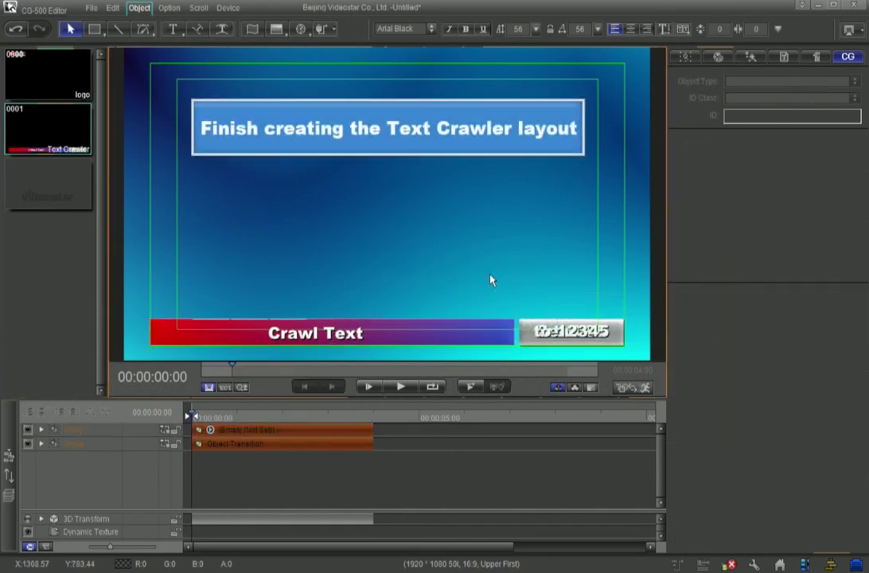